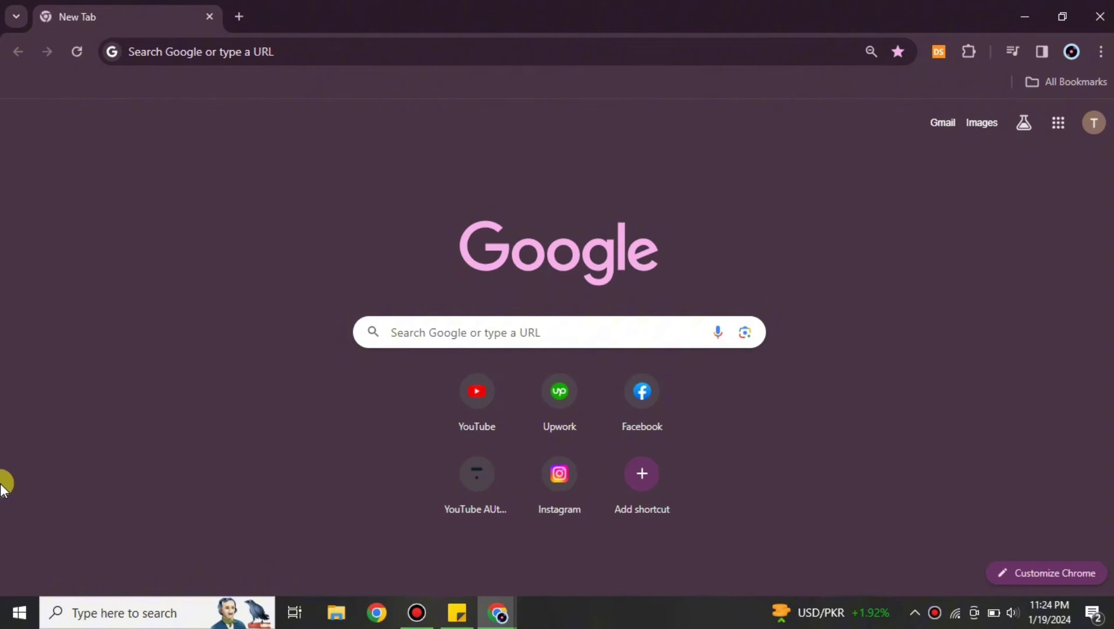
- Open tensor.art in Chrome from the address-bar suggestion for 'tens'
{"action": "left_click", "coordinate": [320, 53]}
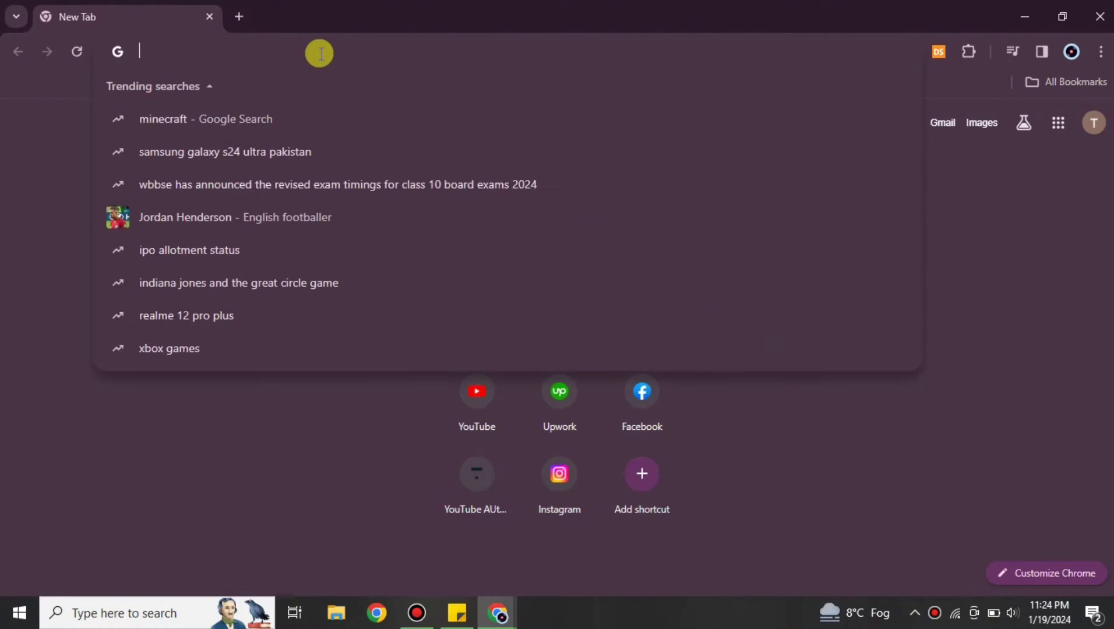
{"action": "type", "text": "tens"}
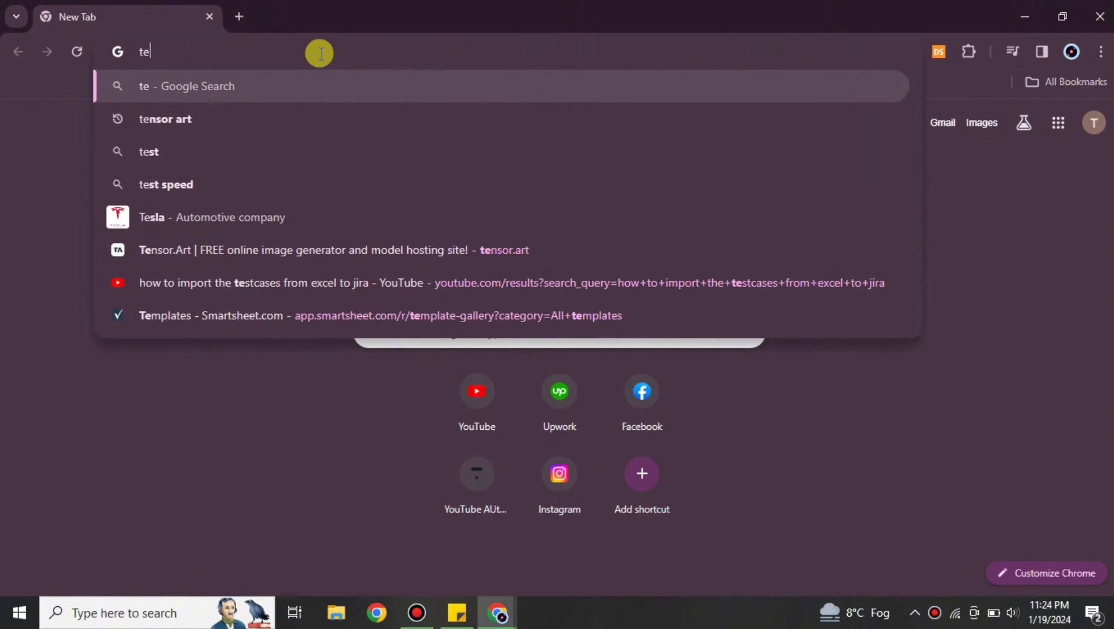
{"action": "left_click", "coordinate": [337, 91]}
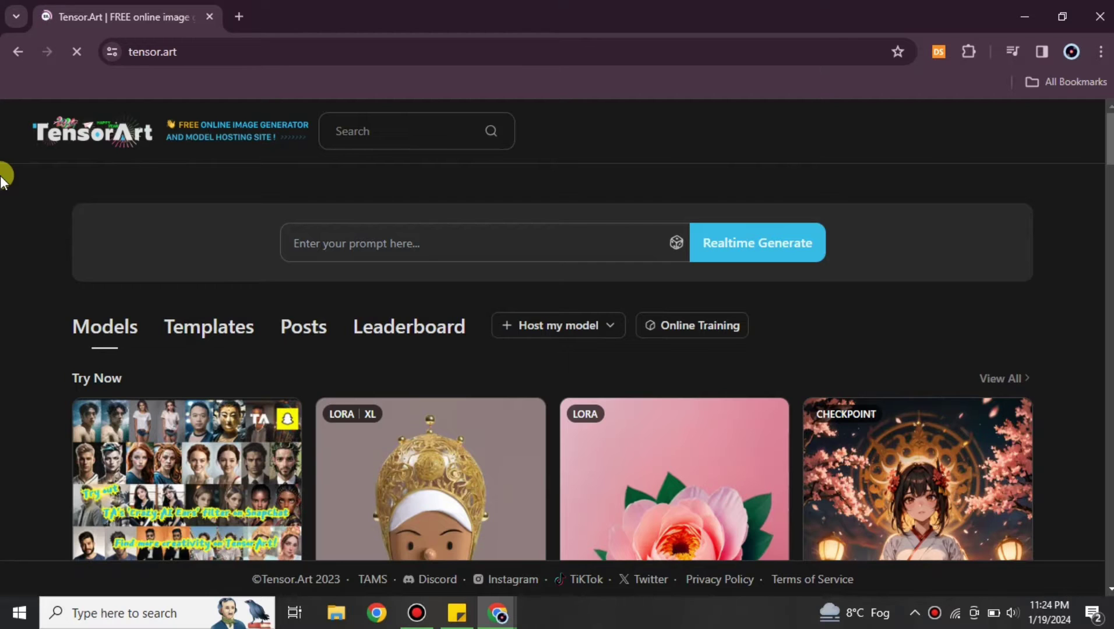
- Enter the luminous 8k realistic fluffy white-clouds-in-light-blue-sky prompt and reveal Host my model options
{"action": "type", "text": "big whi"}
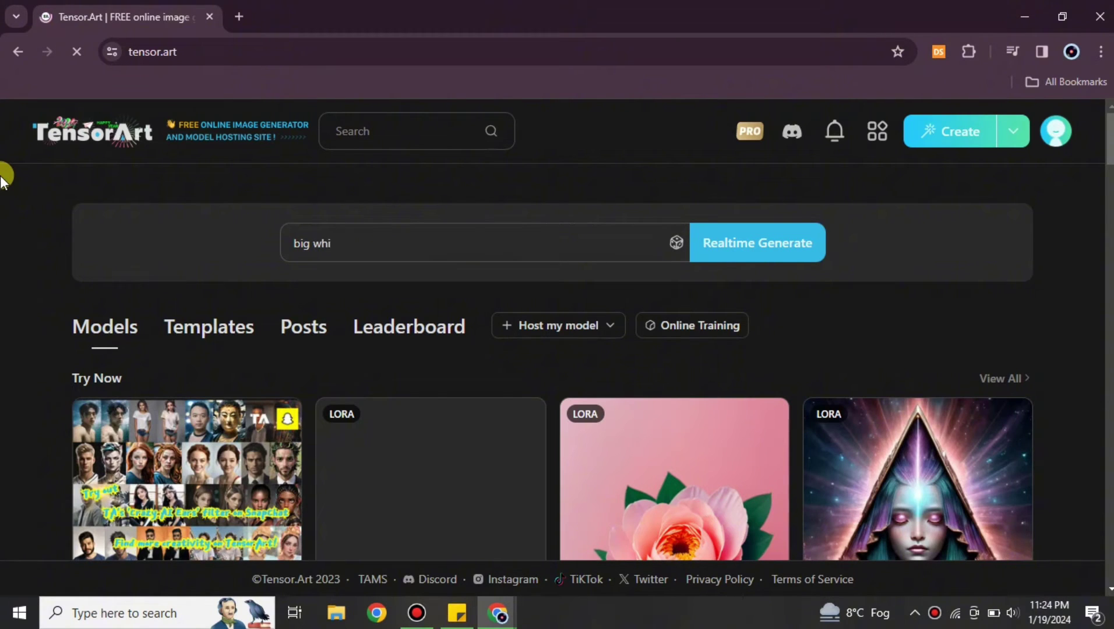
{"action": "type", "text": "te clouds moving in a light blue sky, very luminous, 8k, realistic, fluffy, soft,kawaiitech"}
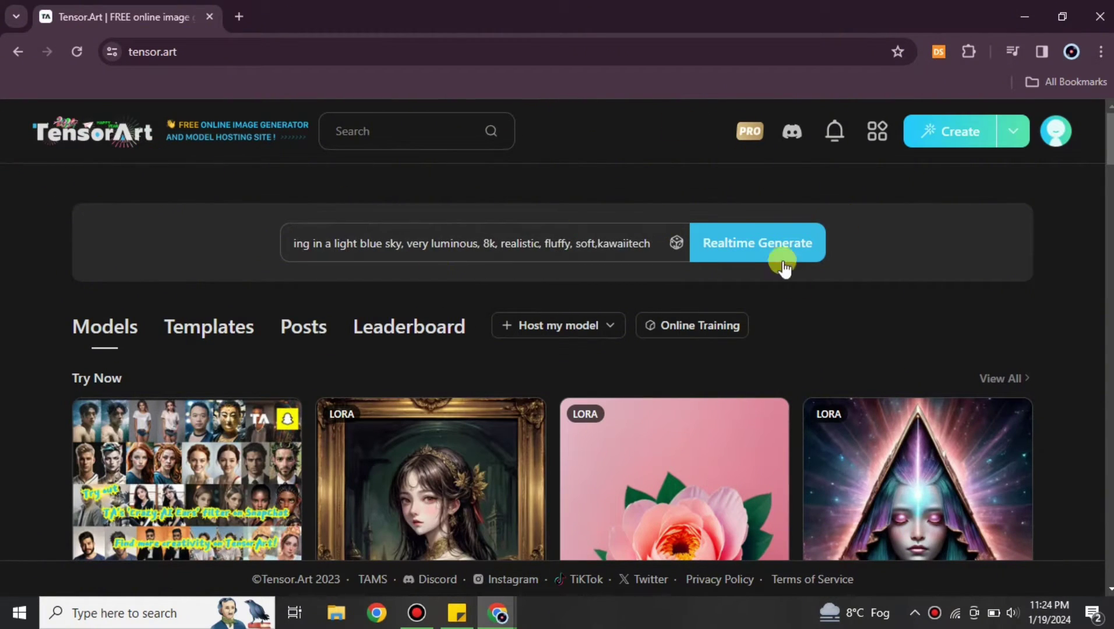
{"action": "scroll", "coordinate": [784, 269], "scroll_direction": "down", "scroll_amount": 12}
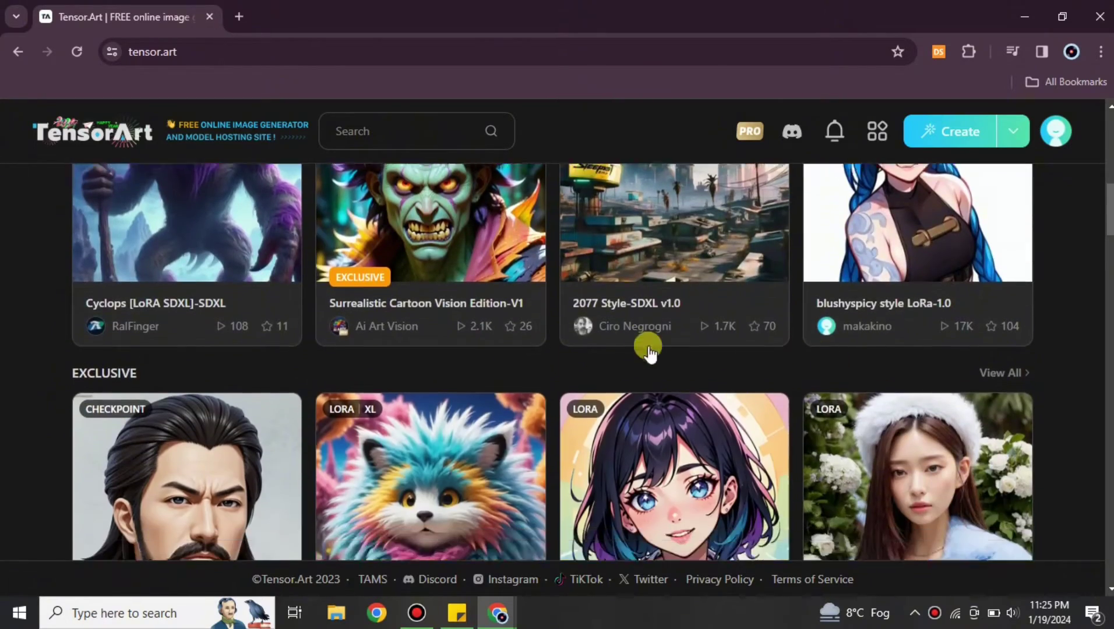
{"action": "scroll", "coordinate": [649, 350], "scroll_direction": "down", "scroll_amount": 4}
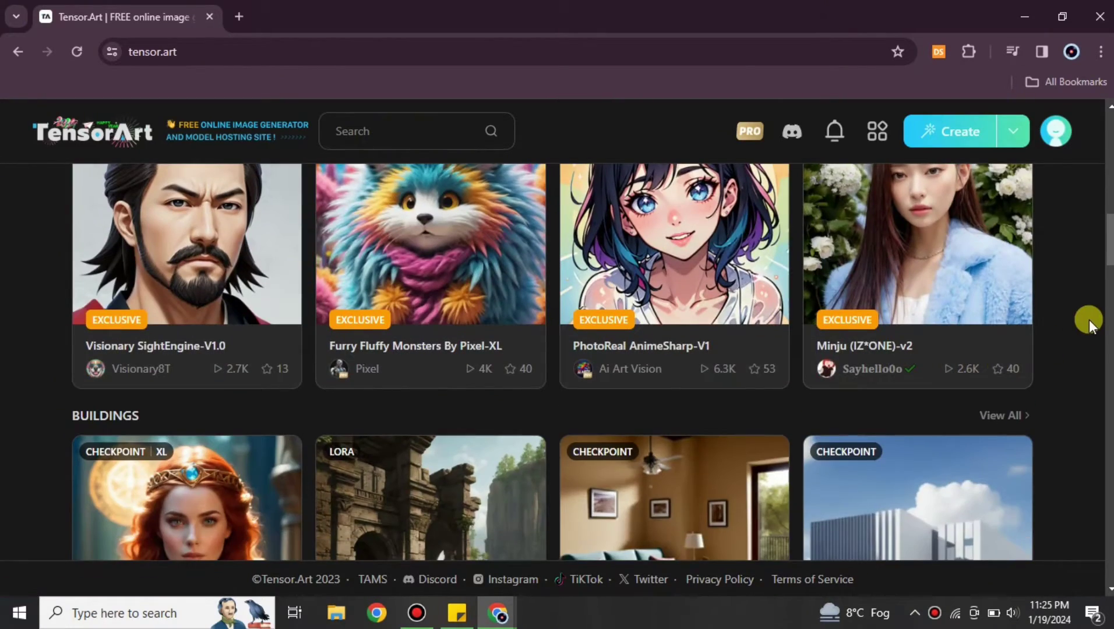
{"action": "scroll", "coordinate": [1090, 321], "scroll_direction": "up", "scroll_amount": 15}
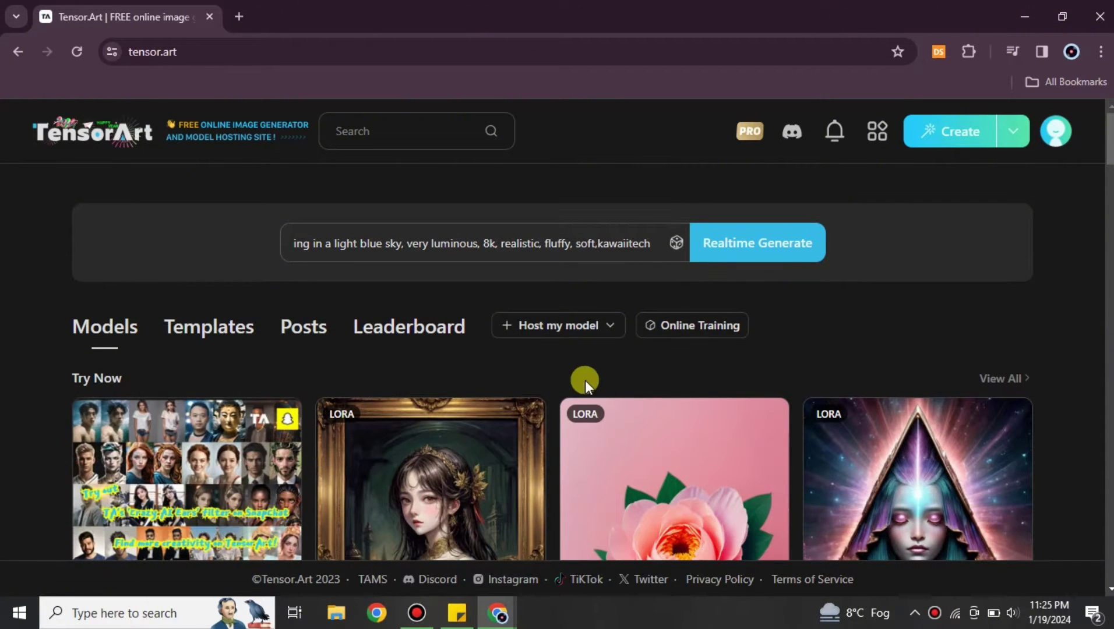
{"action": "mouse_move", "coordinate": [564, 333]}
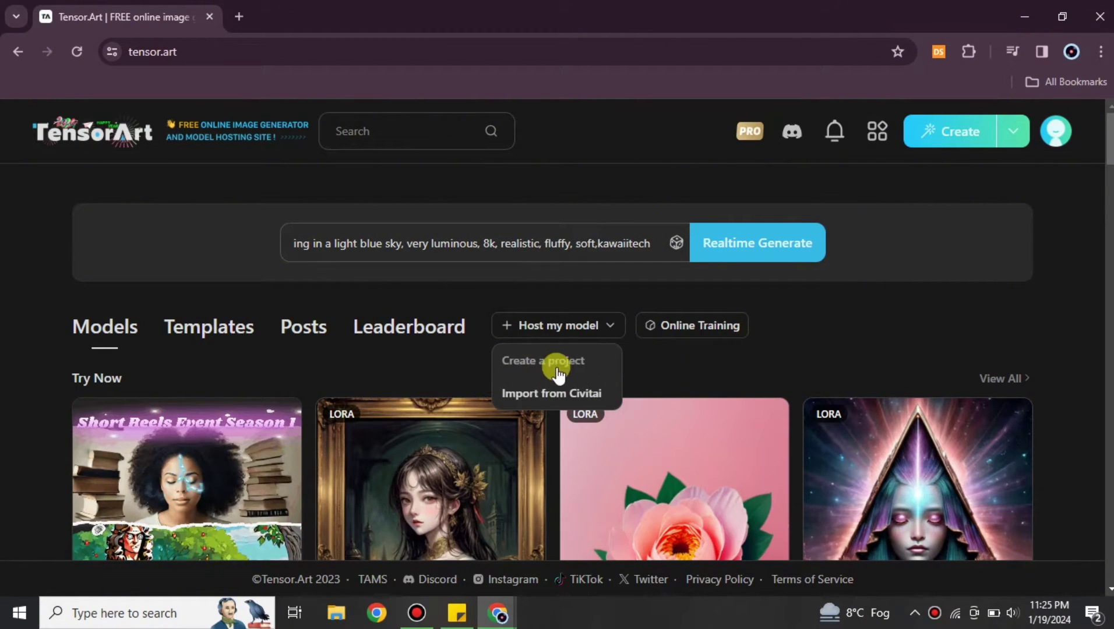
- Start a Checkpoint project via Create a project and enter 'The Ai Guy' as its name
{"action": "left_click", "coordinate": [601, 355]}
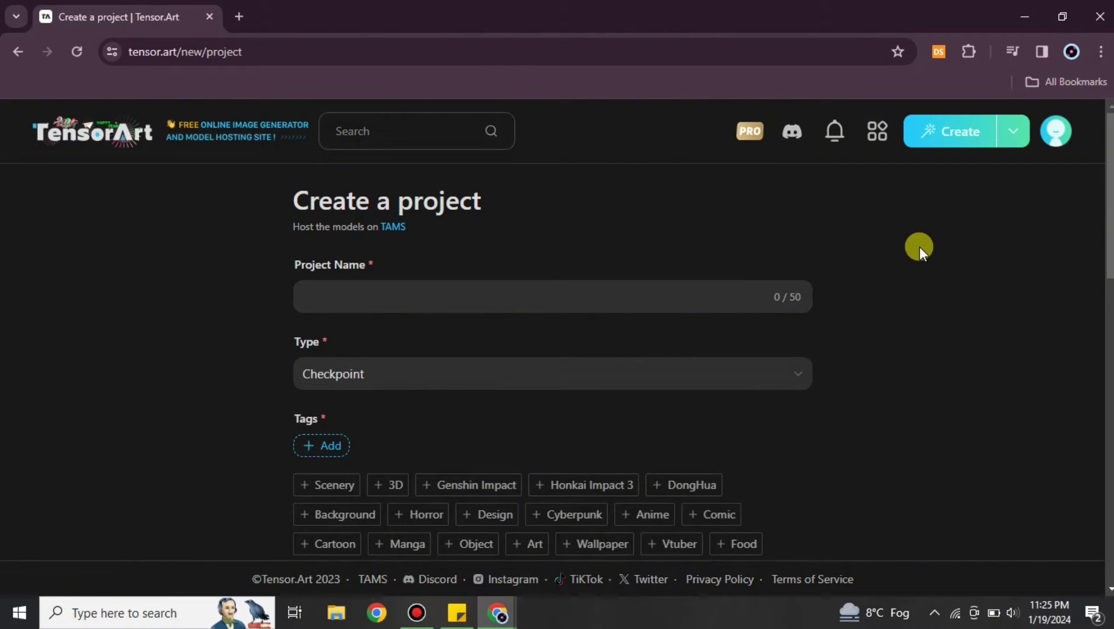
{"action": "left_click", "coordinate": [678, 295]}
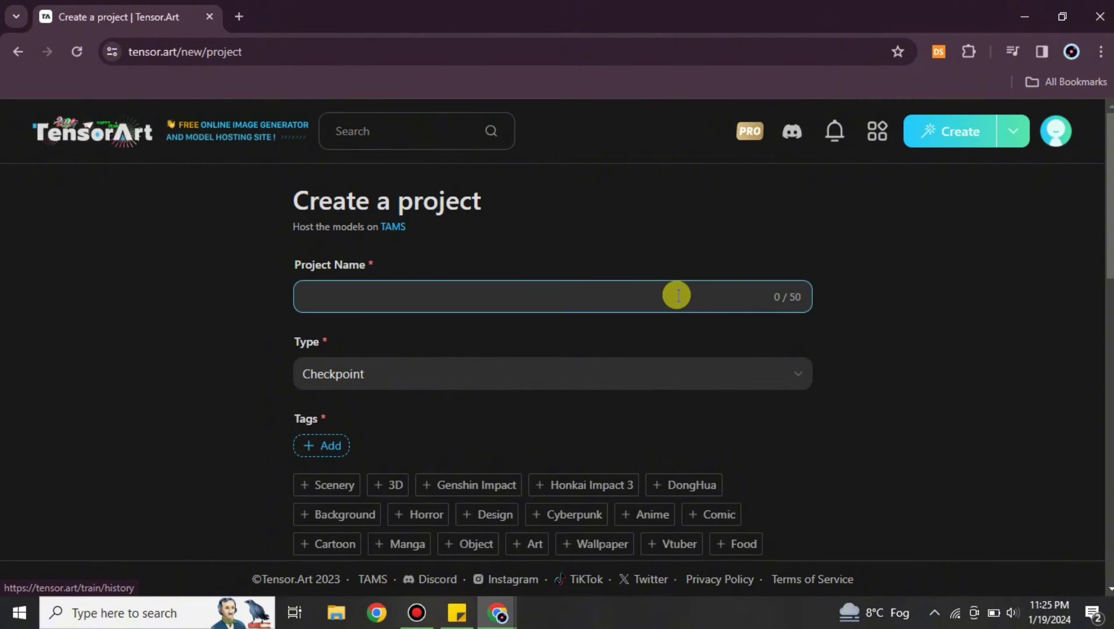
{"action": "left_click", "coordinate": [1058, 145]}
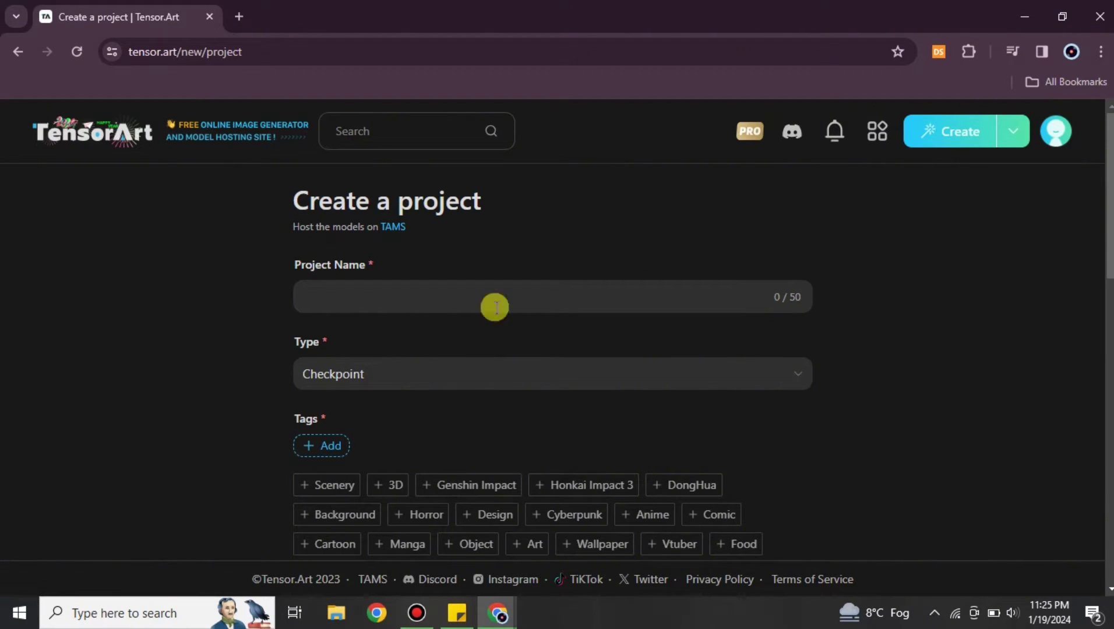
{"action": "left_click", "coordinate": [420, 306]}
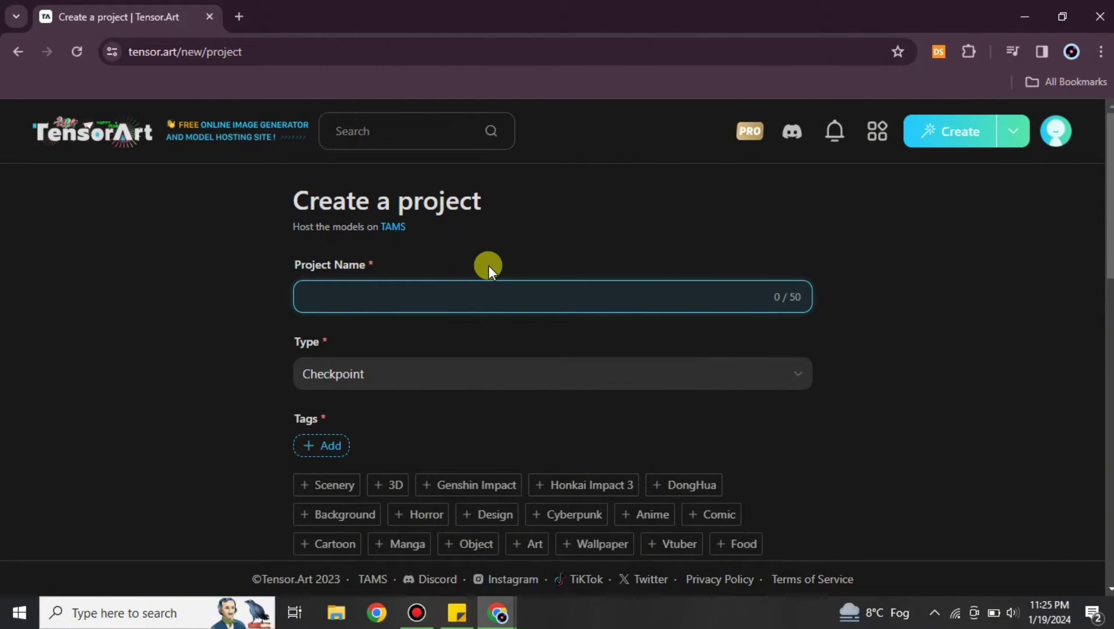
{"action": "type", "text": "The Ai Guy"}
{"action": "scroll", "coordinate": [701, 313], "scroll_direction": "down", "scroll_amount": 2}
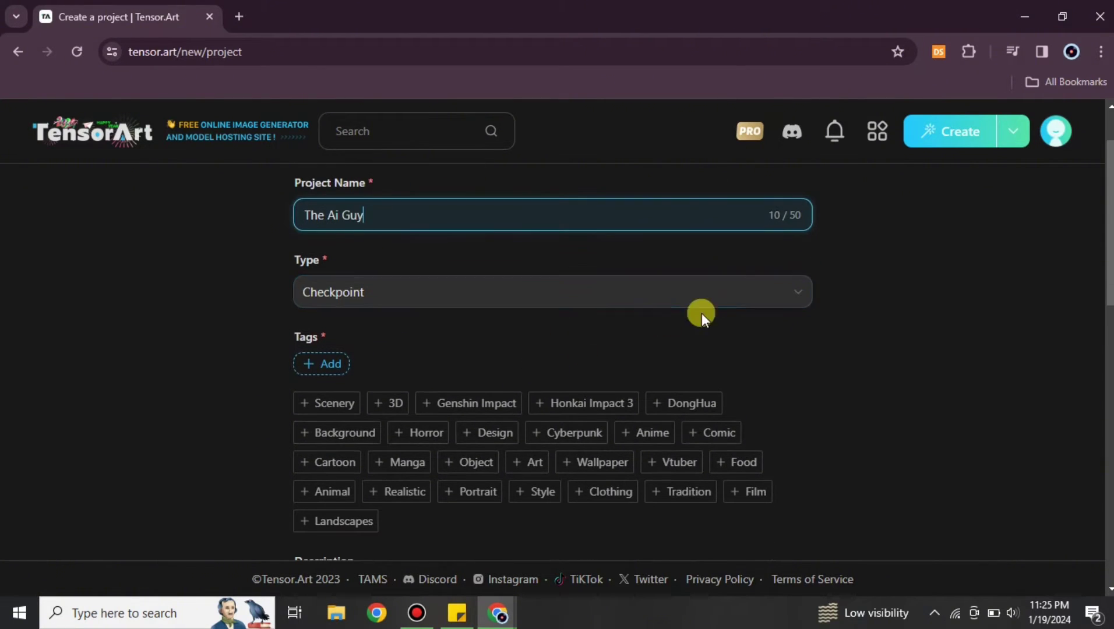
{"action": "left_click", "coordinate": [778, 293]}
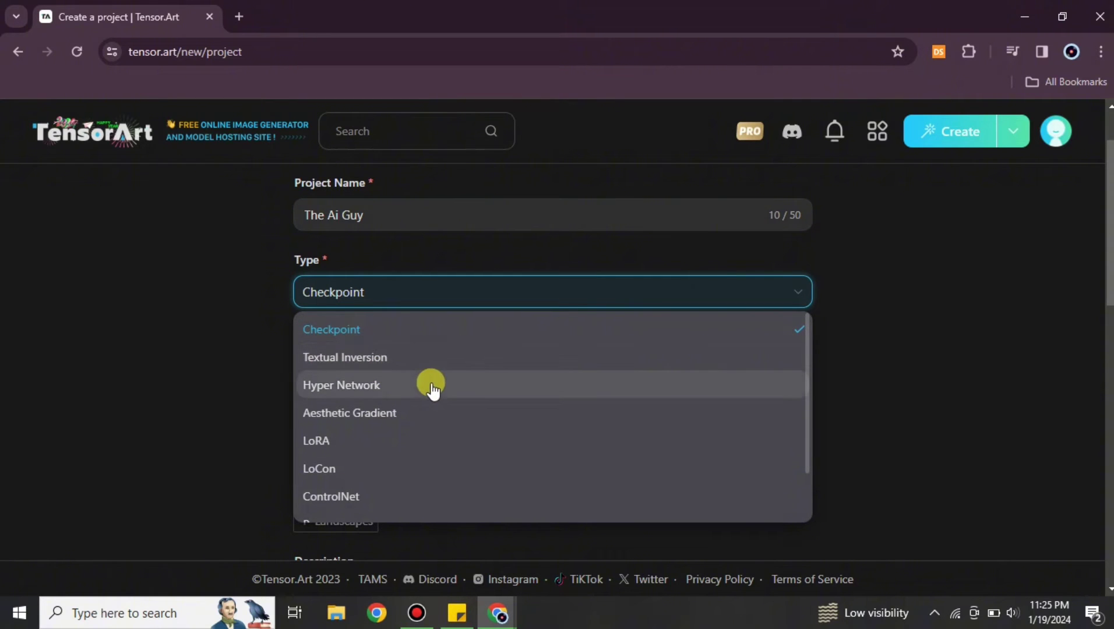
{"action": "scroll", "coordinate": [457, 455], "scroll_direction": "down", "scroll_amount": 4}
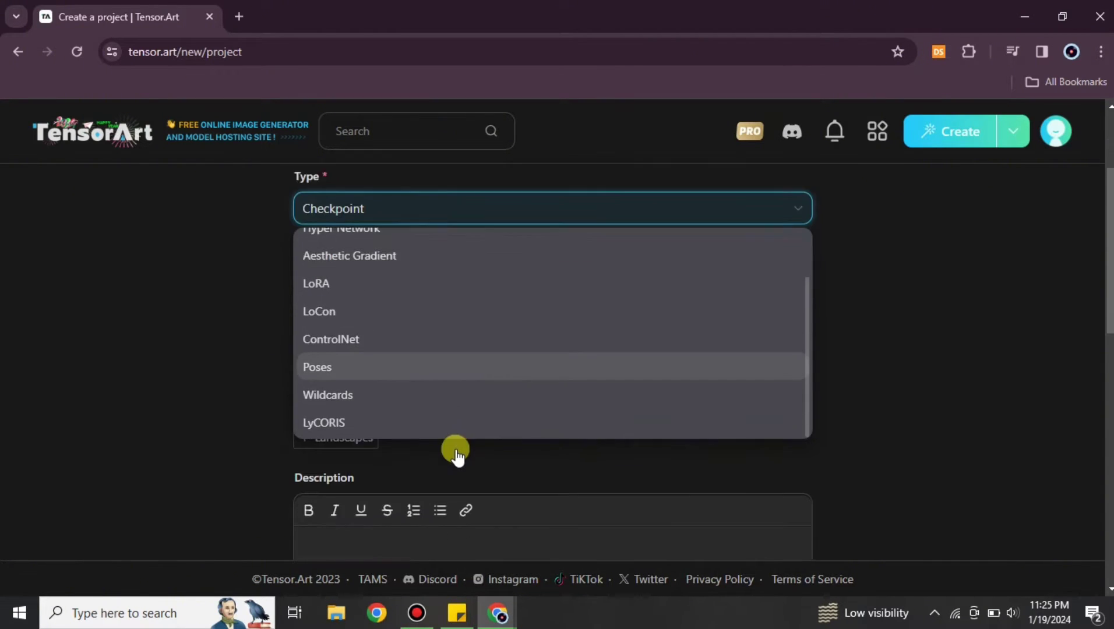
{"action": "scroll", "coordinate": [409, 321], "scroll_direction": "up", "scroll_amount": 5}
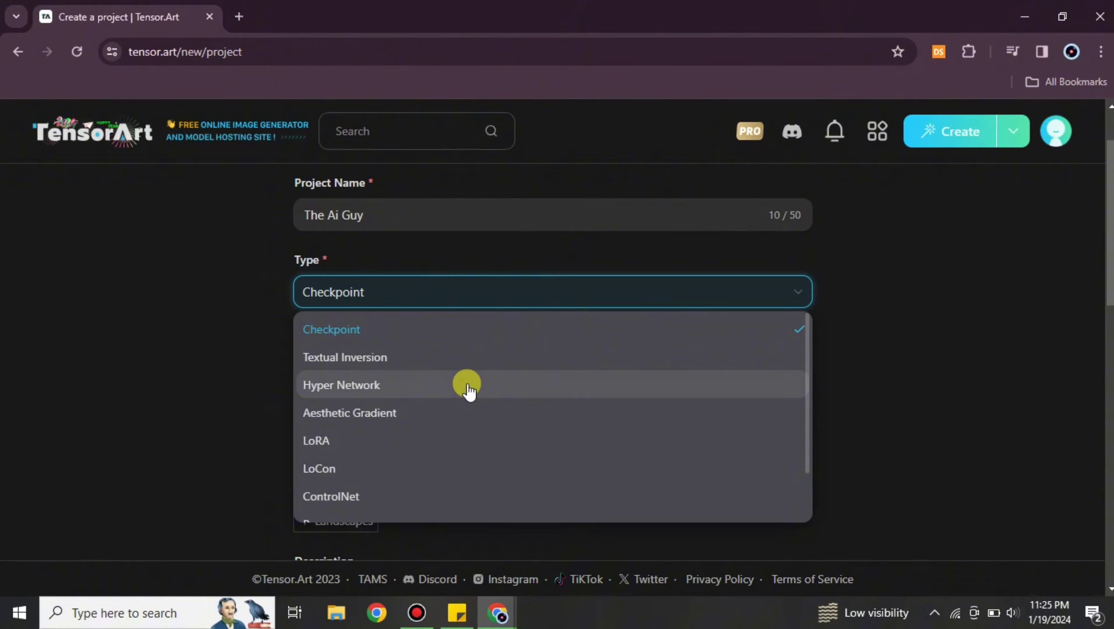
{"action": "scroll", "coordinate": [469, 392], "scroll_direction": "down", "scroll_amount": 2}
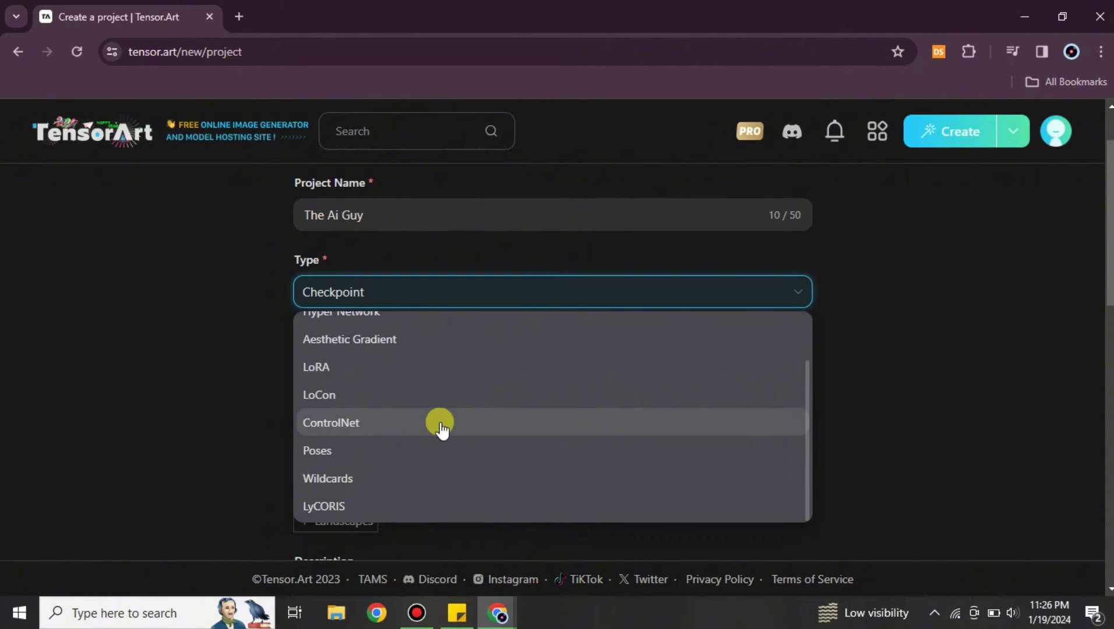
{"action": "scroll", "coordinate": [440, 425], "scroll_direction": "up", "scroll_amount": 3}
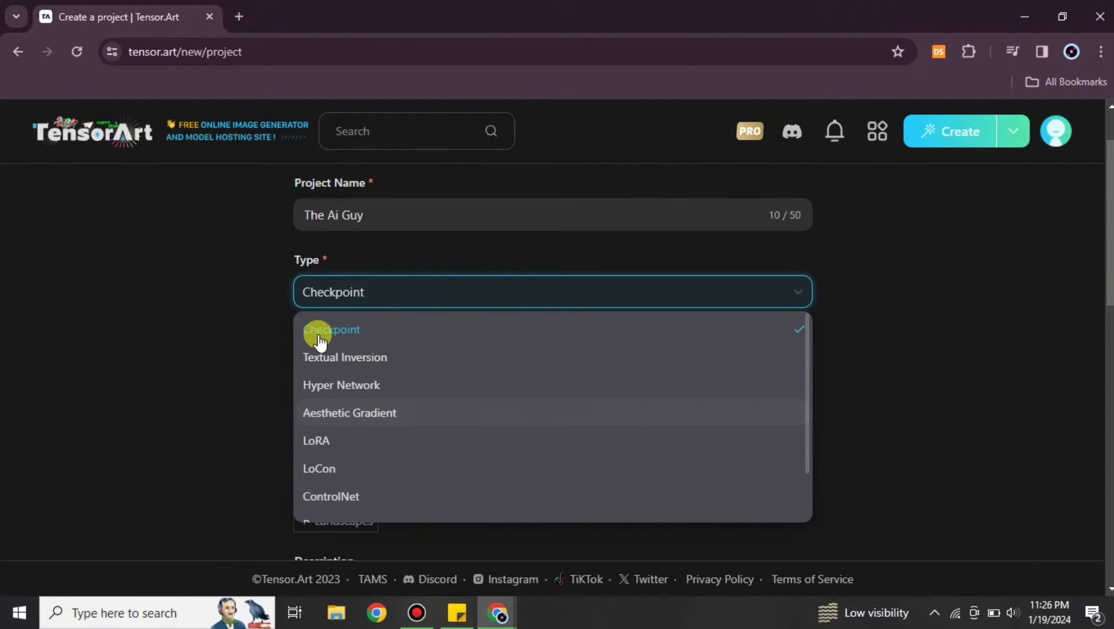
{"action": "left_click", "coordinate": [385, 333]}
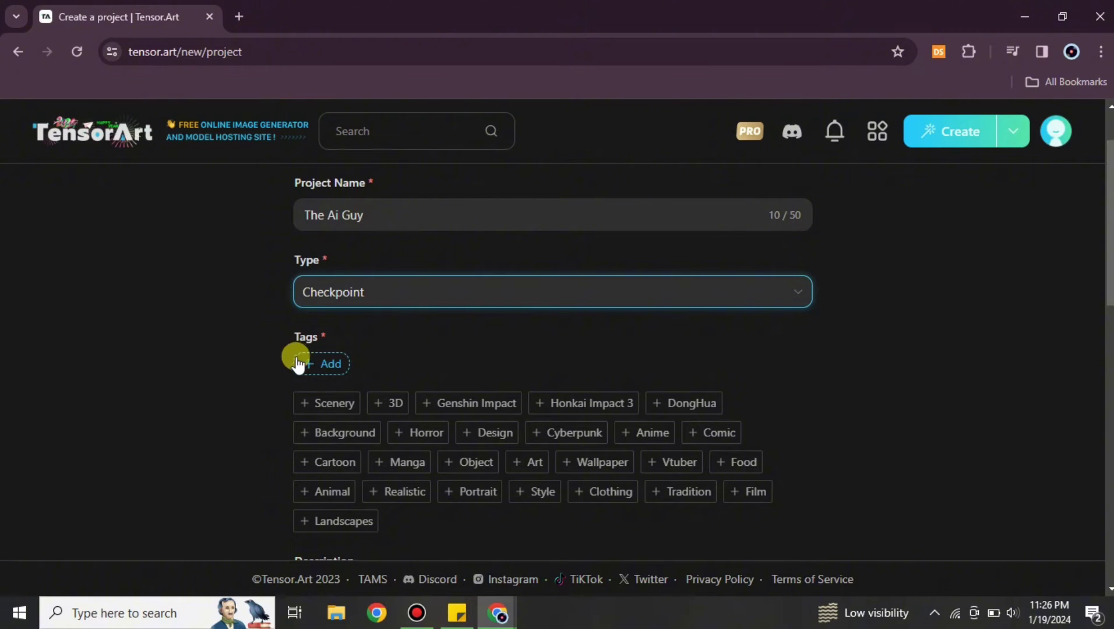
- Add ART and PAINTING as project tags from the tag suggestions
{"action": "scroll", "coordinate": [323, 264], "scroll_direction": "down", "scroll_amount": 1}
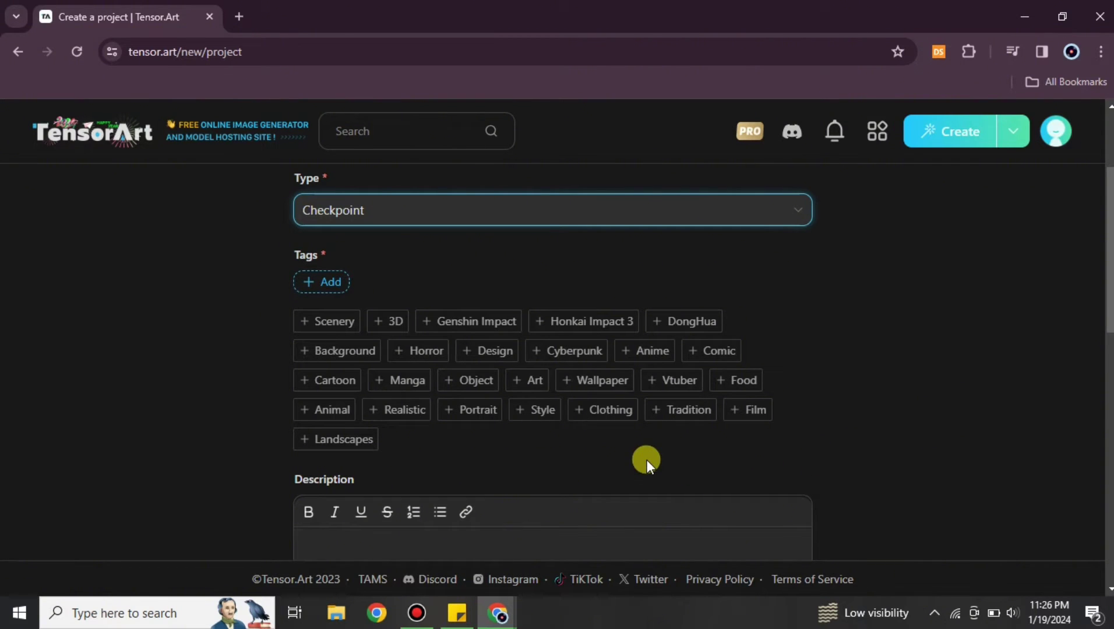
{"action": "left_click", "coordinate": [325, 284]}
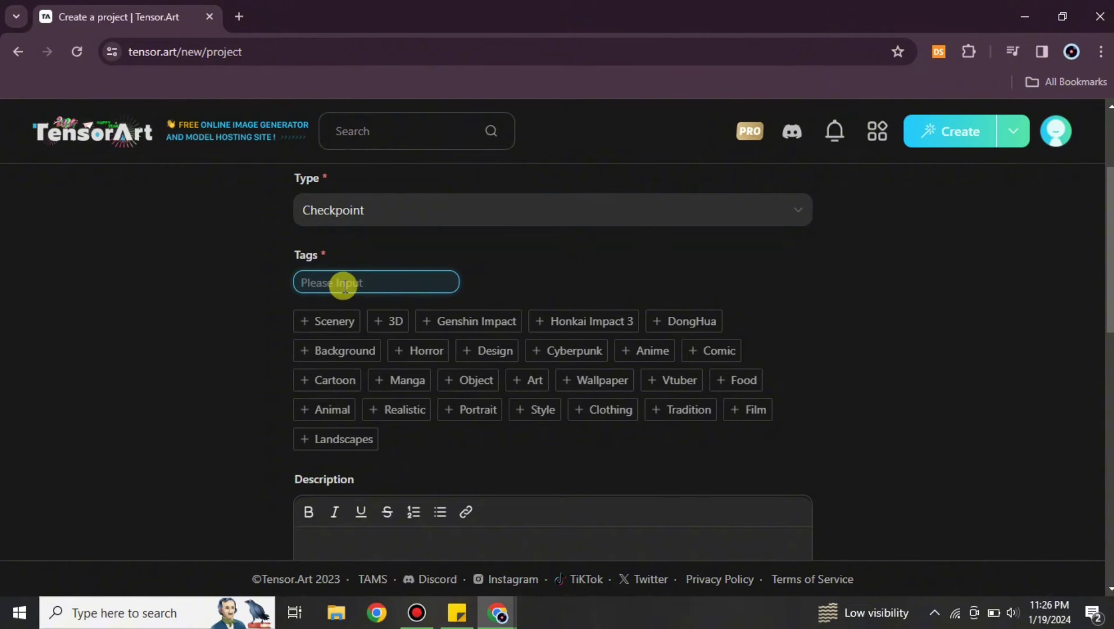
{"action": "type", "text": "art"}
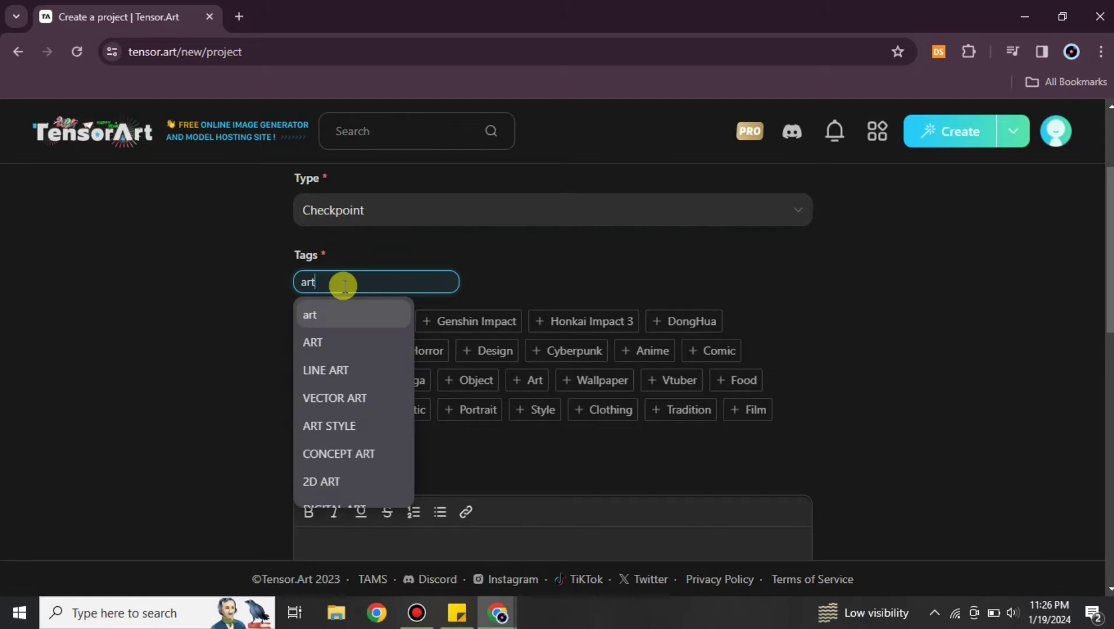
{"action": "left_click", "coordinate": [342, 341]}
{"action": "left_click", "coordinate": [379, 284]}
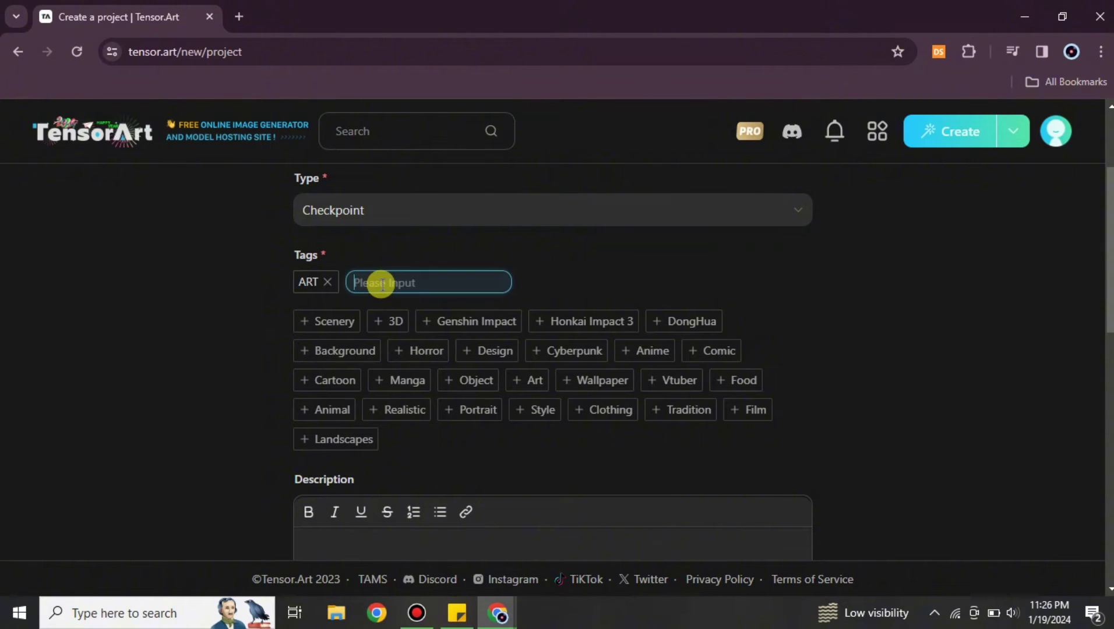
{"action": "type", "text": "pain"}
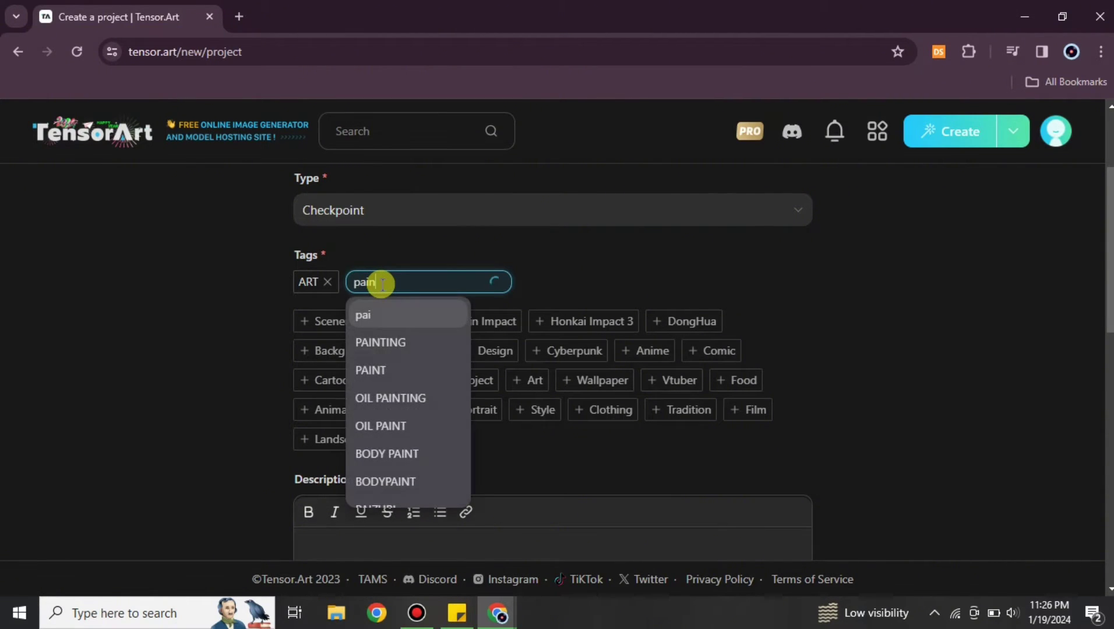
{"action": "left_click", "coordinate": [411, 370]}
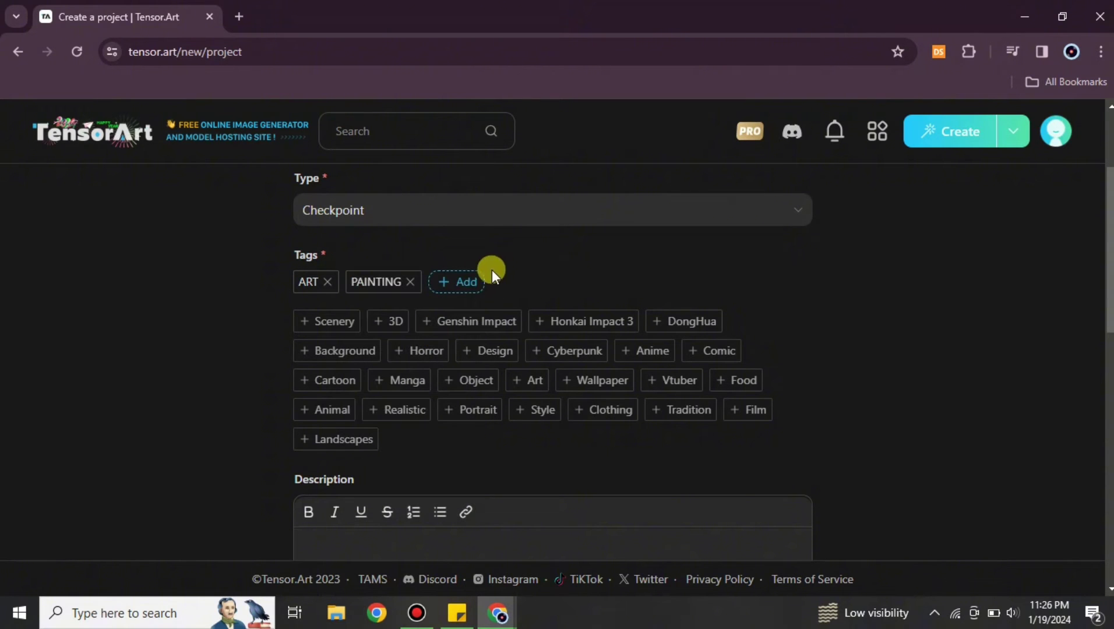
- Add ARTIST as a third tag, replacing the mistyped 'visual ar' entry
{"action": "left_click", "coordinate": [465, 284]}
{"action": "type", "text": "vis"}
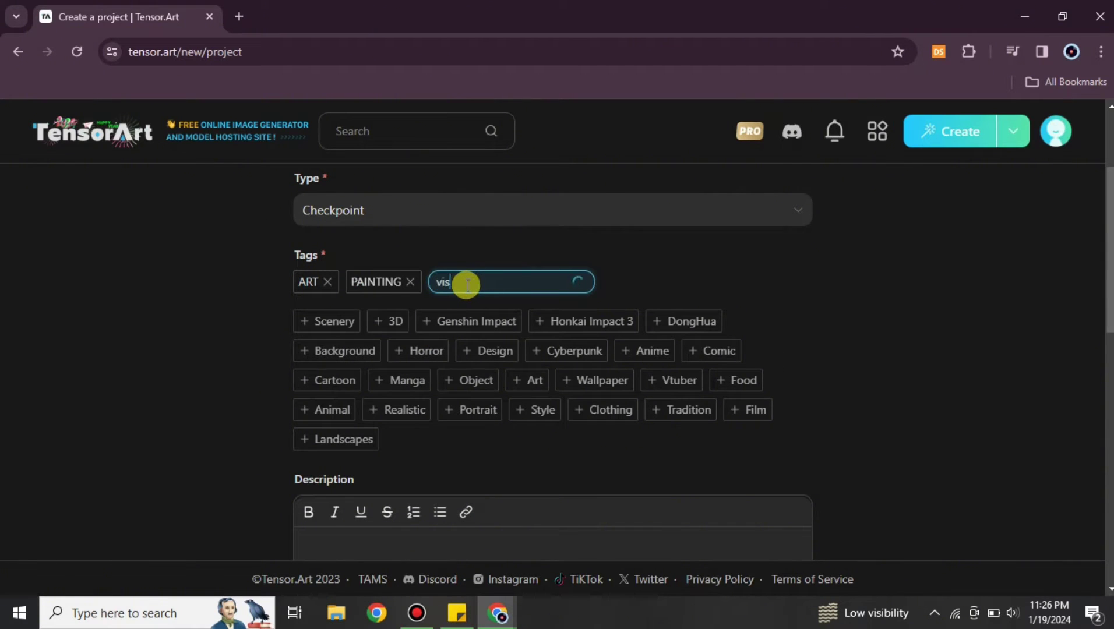
{"action": "type", "text": "ual ar"}
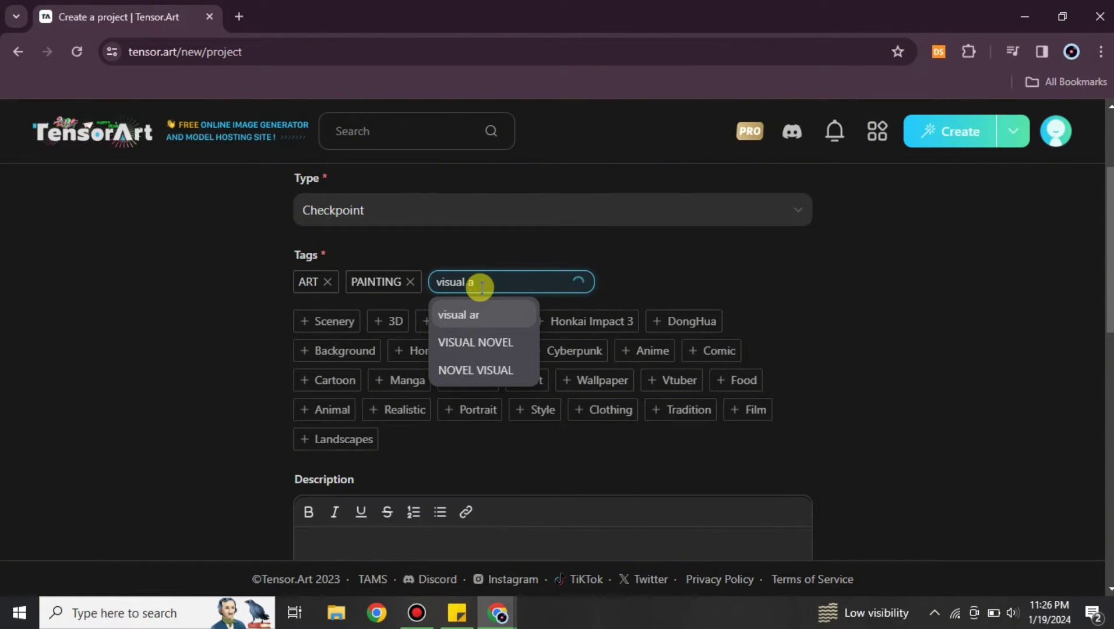
{"action": "key", "text": "BackSpace"}
{"action": "key", "text": "BackSpace"}
{"action": "key", "text": "BackSpace"}
{"action": "key", "text": "BackSpace"}
{"action": "key", "text": "BackSpace"}
{"action": "key", "text": "BackSpace"}
{"action": "key", "text": "BackSpace"}
{"action": "key", "text": "BackSpace"}
{"action": "key", "text": "BackSpace"}
{"action": "type", "text": "art"}
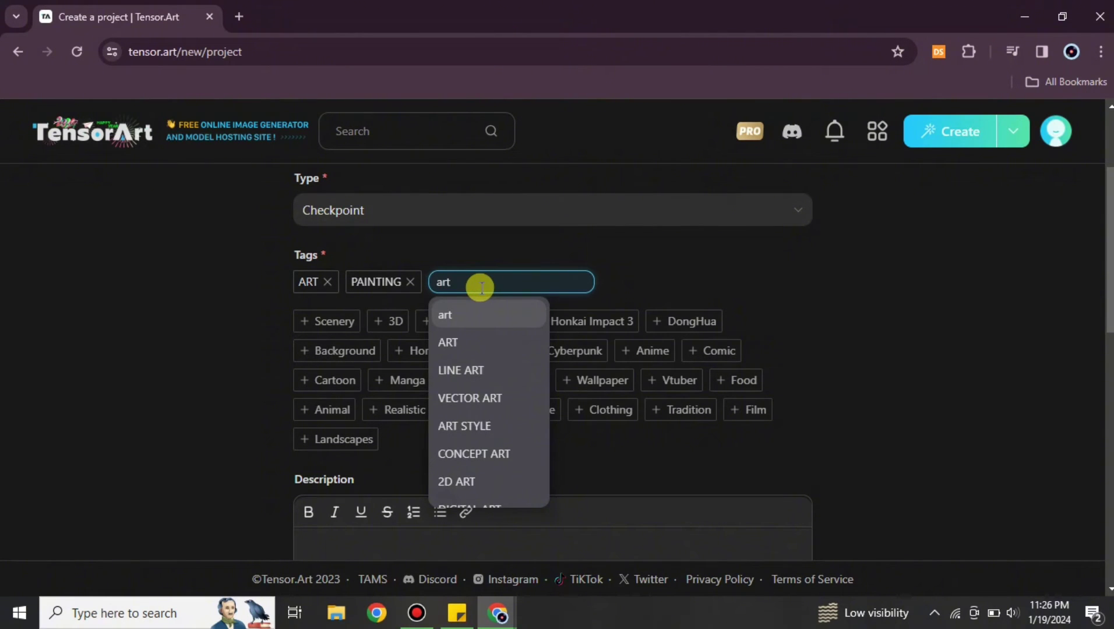
{"action": "type", "text": "is"}
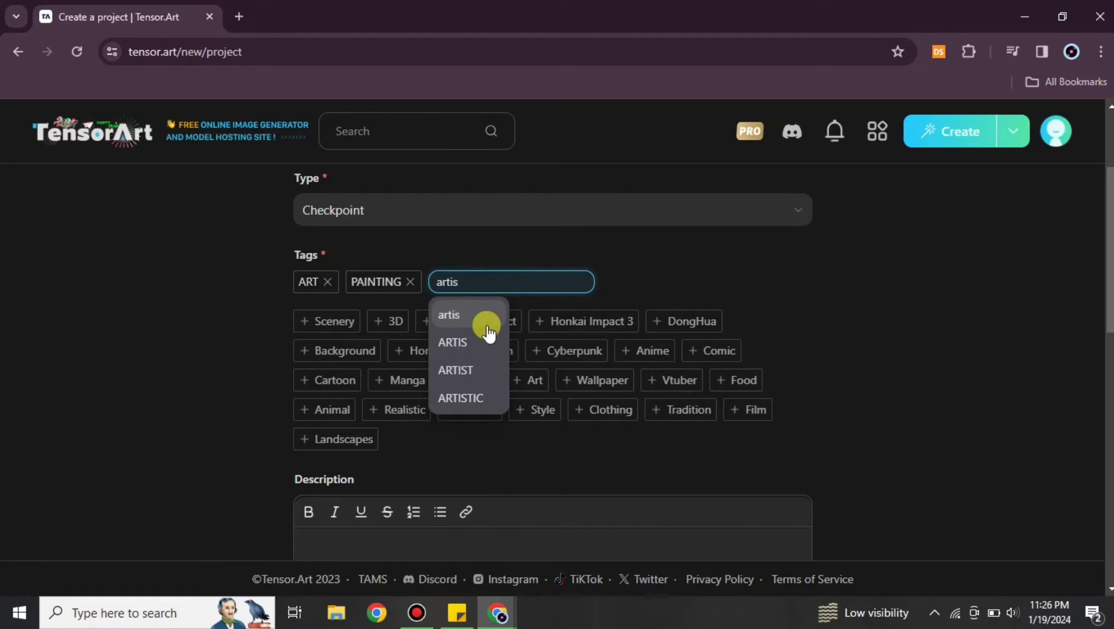
{"action": "left_click", "coordinate": [471, 370]}
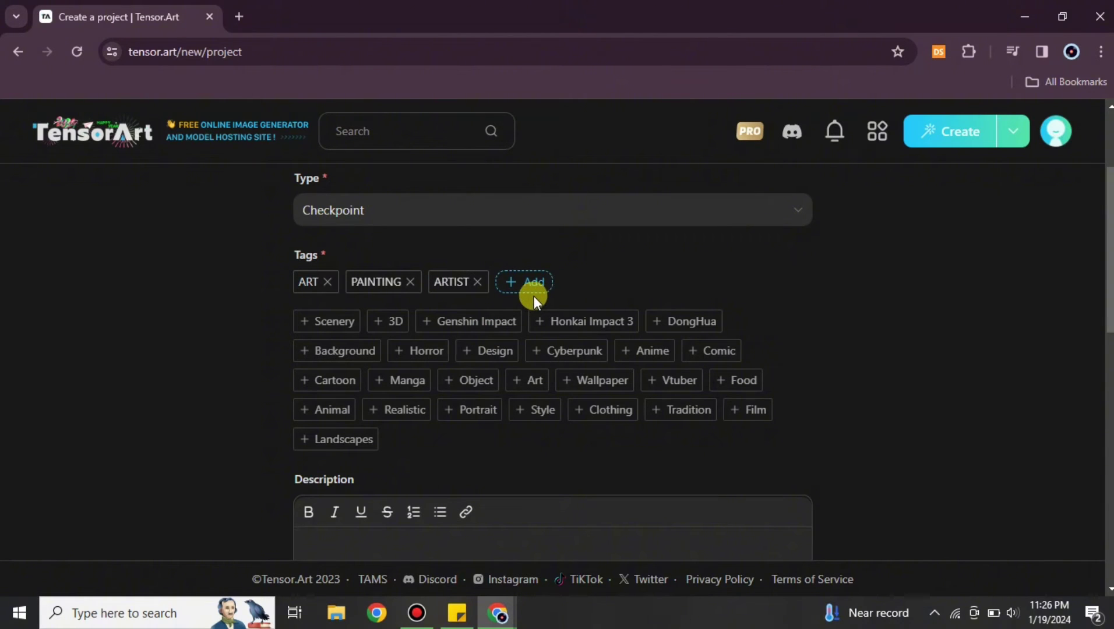
{"action": "left_click", "coordinate": [536, 284]}
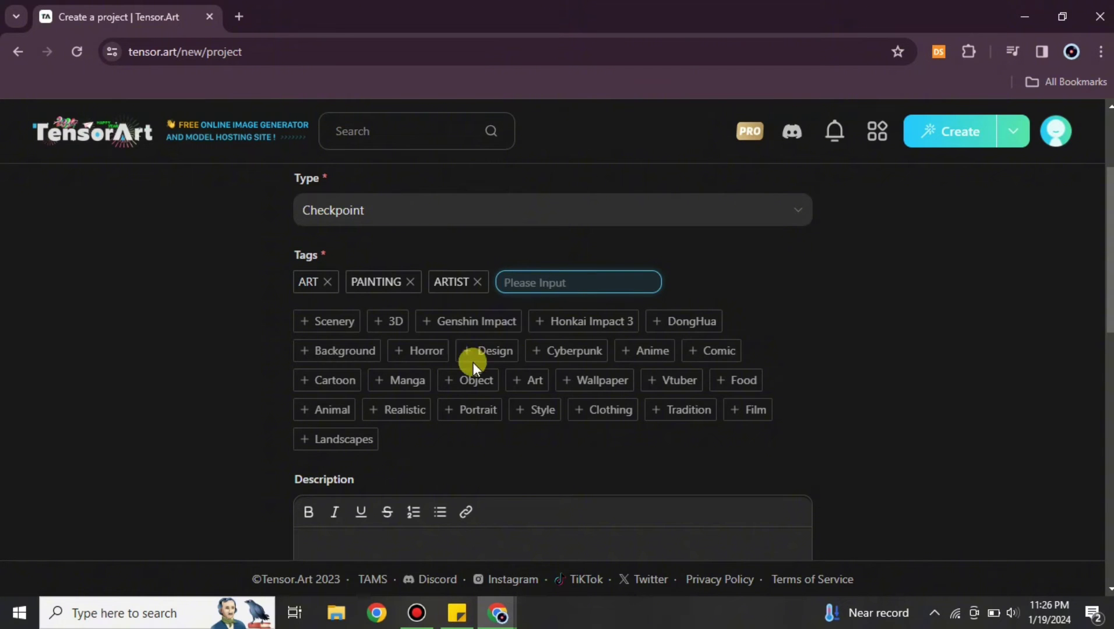
- Add Design and Landscapes tags and remove ART and Art, leaving four tags
{"action": "left_click", "coordinate": [486, 351]}
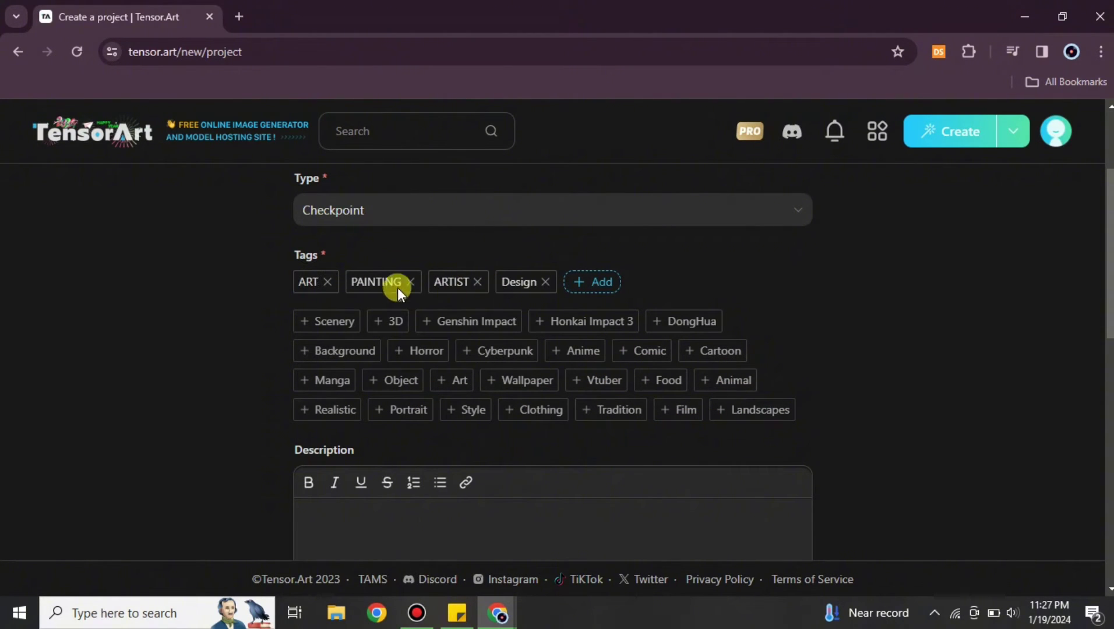
{"action": "left_click", "coordinate": [452, 377]}
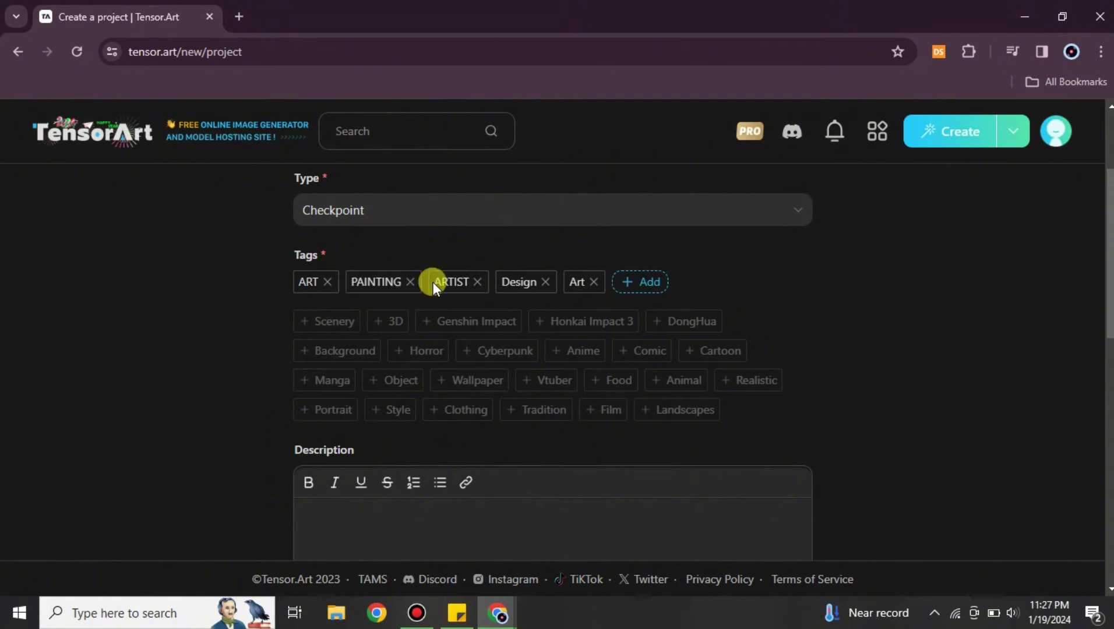
{"action": "left_click", "coordinate": [327, 282]}
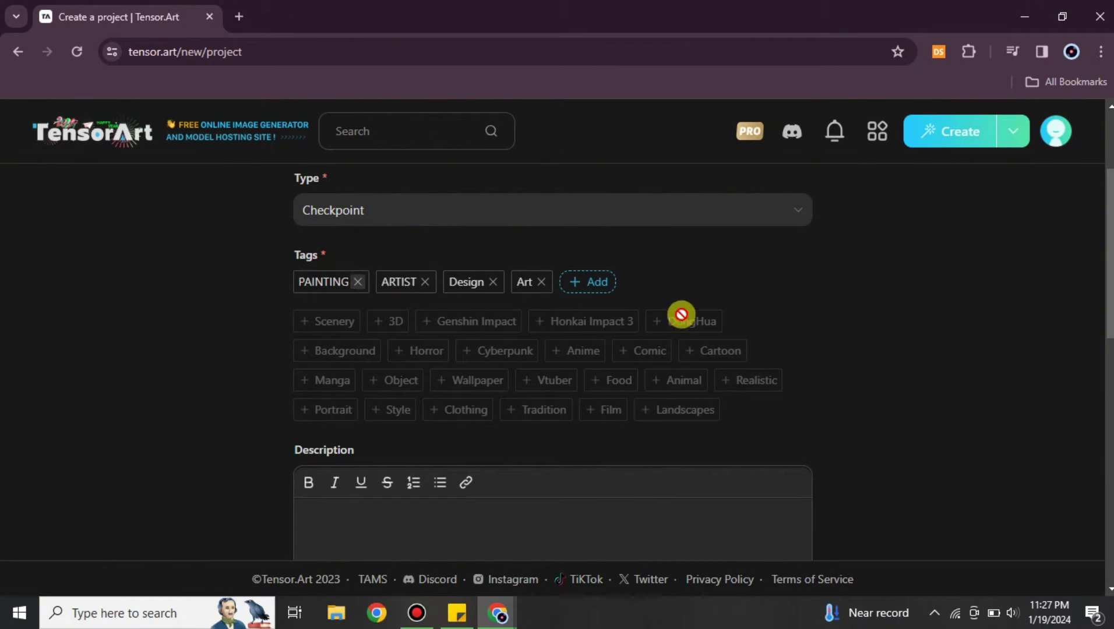
{"action": "left_click", "coordinate": [542, 283]}
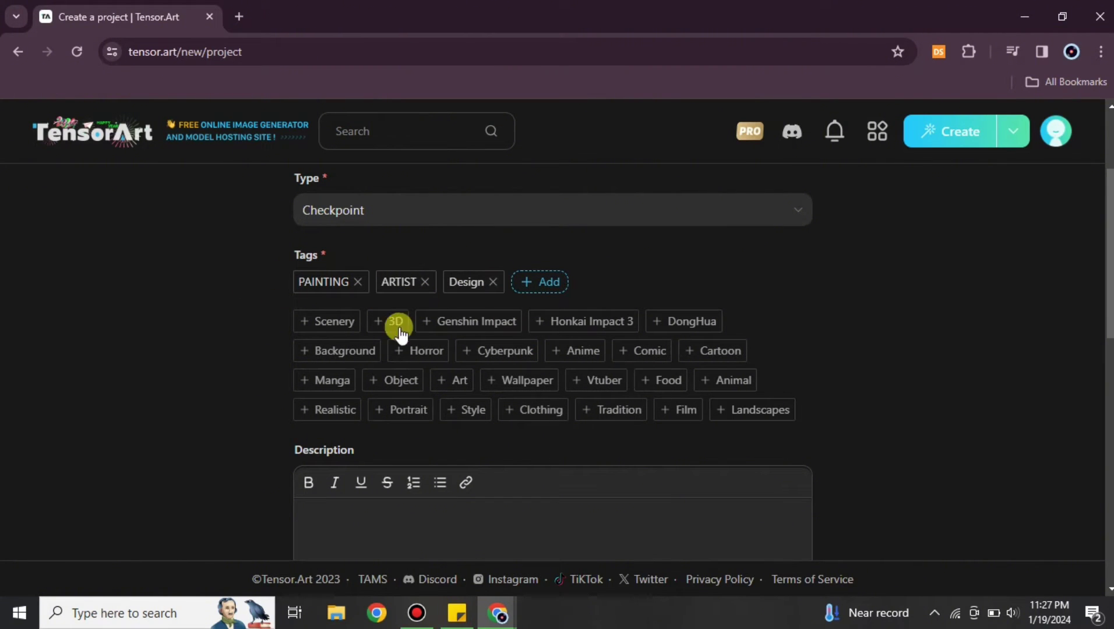
{"action": "left_click", "coordinate": [752, 411]}
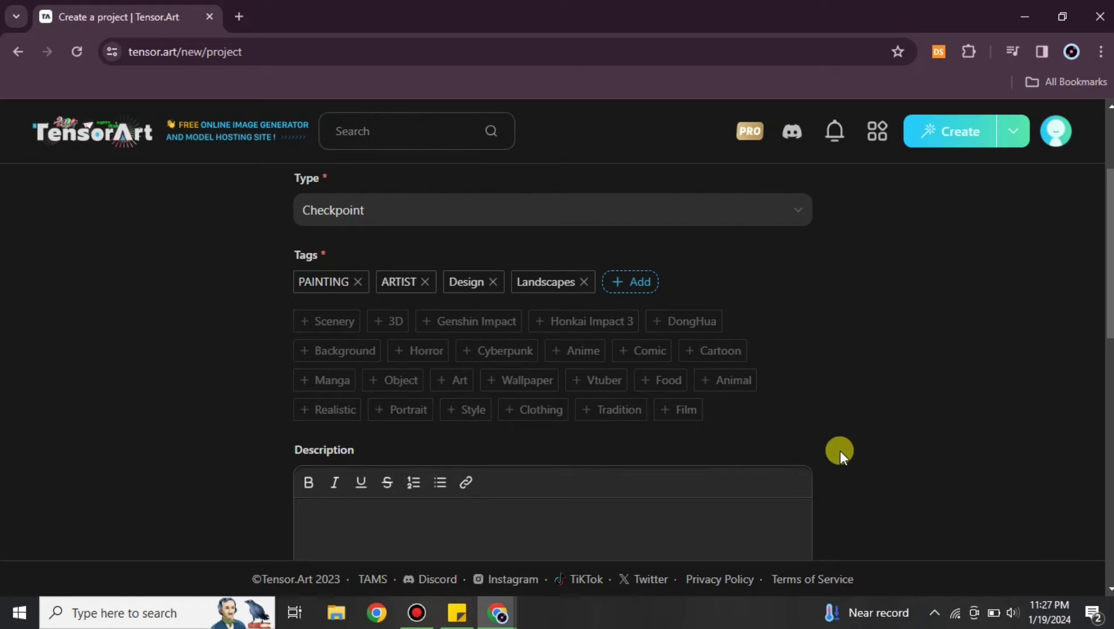
{"action": "scroll", "coordinate": [876, 436], "scroll_direction": "down", "scroll_amount": 3}
- Type 'The Artistic Model that could paint your thoughts' into Description, correcting typos
{"action": "left_click", "coordinate": [442, 373]}
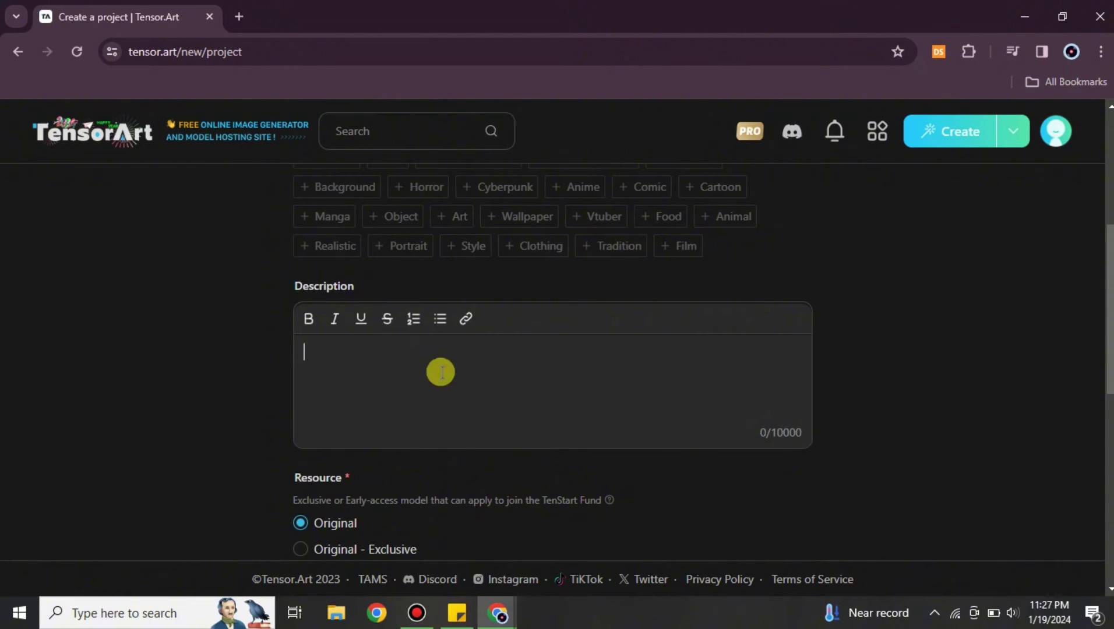
{"action": "scroll", "coordinate": [580, 403], "scroll_direction": "down", "scroll_amount": 1}
{"action": "scroll", "coordinate": [604, 389], "scroll_direction": "up", "scroll_amount": 1}
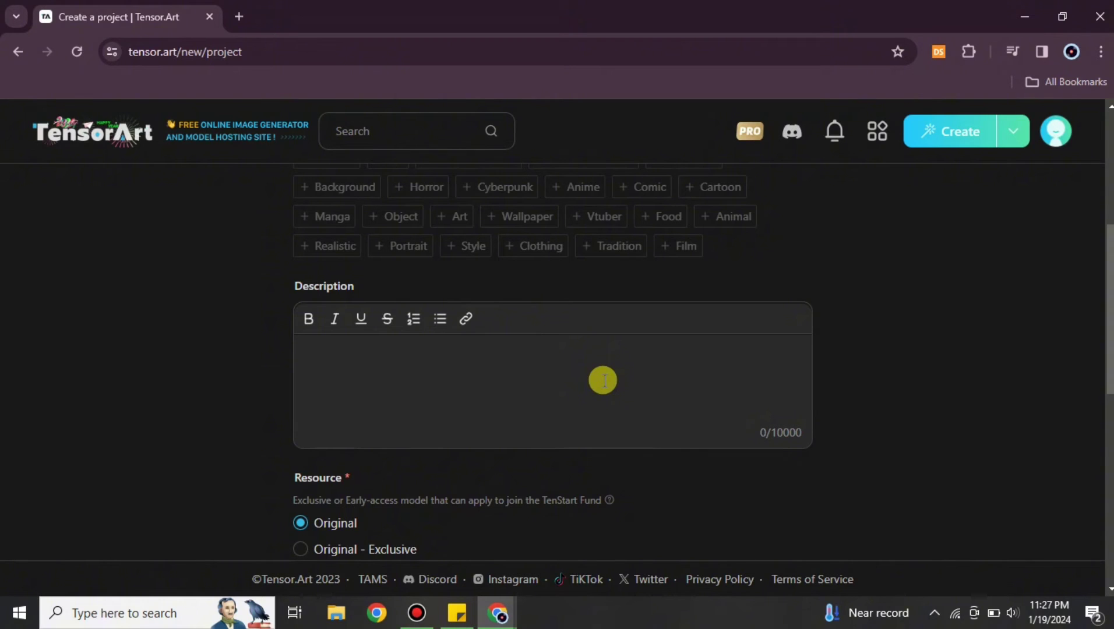
{"action": "type", "text": "The Artistic Model"}
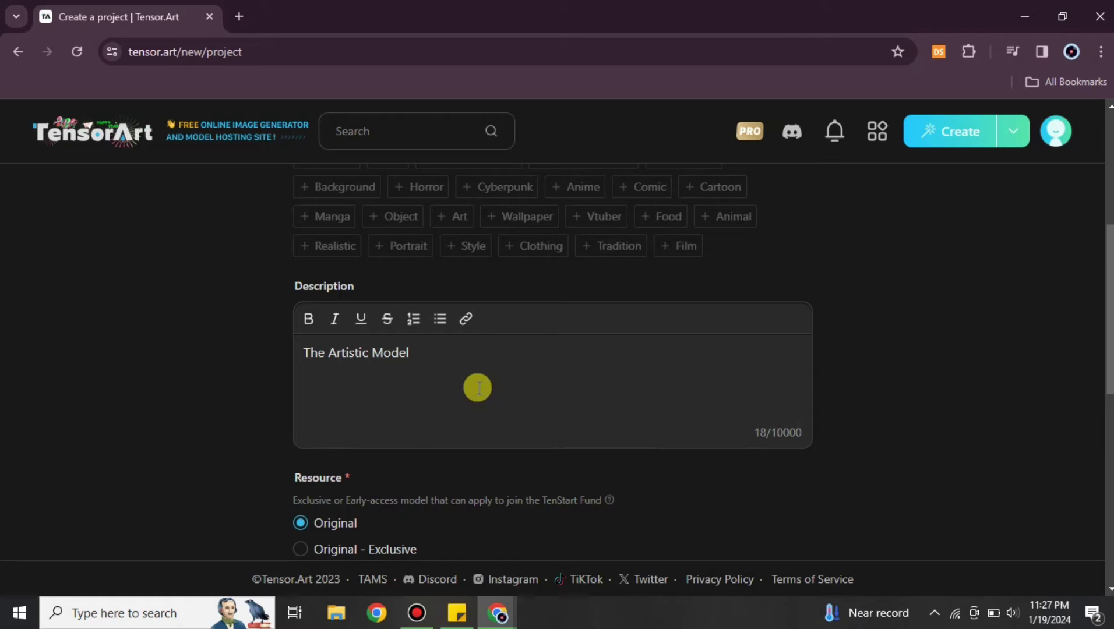
{"action": "type", "text": " tah"}
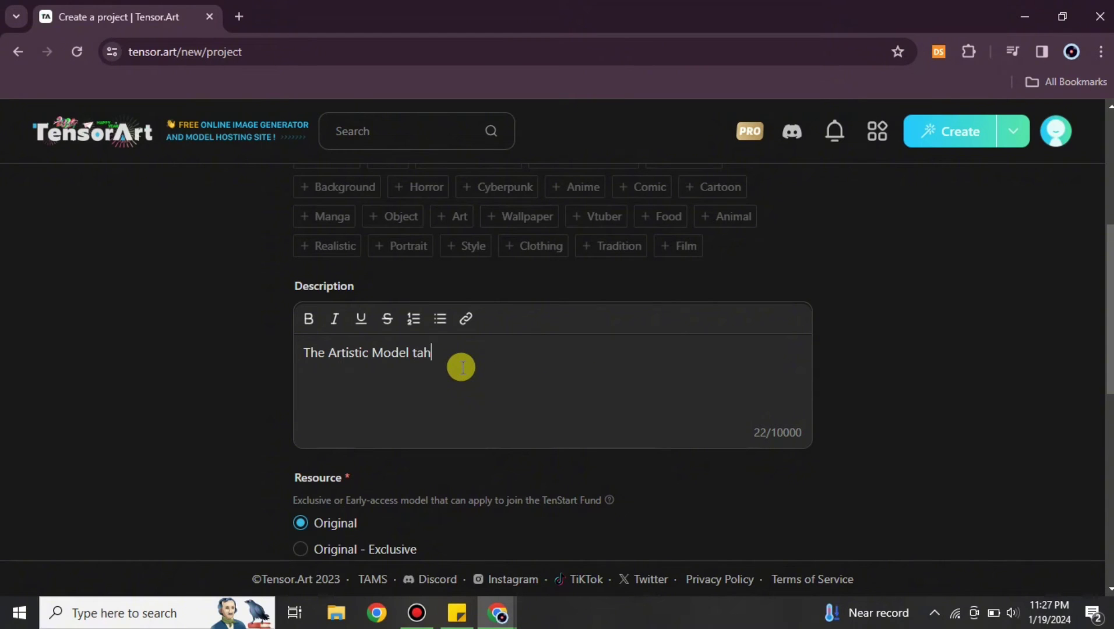
{"action": "key", "text": "BackSpace"}
{"action": "key", "text": "BackSpace"}
{"action": "type", "text": "hat cpu"}
{"action": "key", "text": "BackSpace"}
{"action": "key", "text": "BackSpace"}
{"action": "type", "text": "ould paint your "}
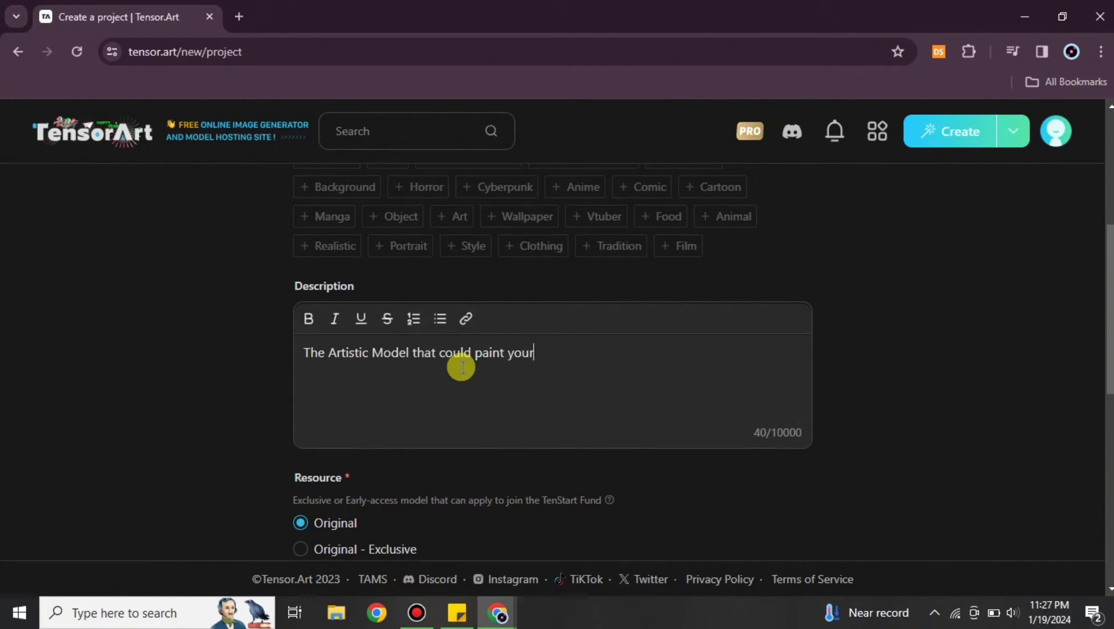
{"action": "type", "text": "thoughts"}
- Choose Original - Exclusive as the Resource type instead of Reprint
{"action": "scroll", "coordinate": [967, 417], "scroll_direction": "down", "scroll_amount": 3}
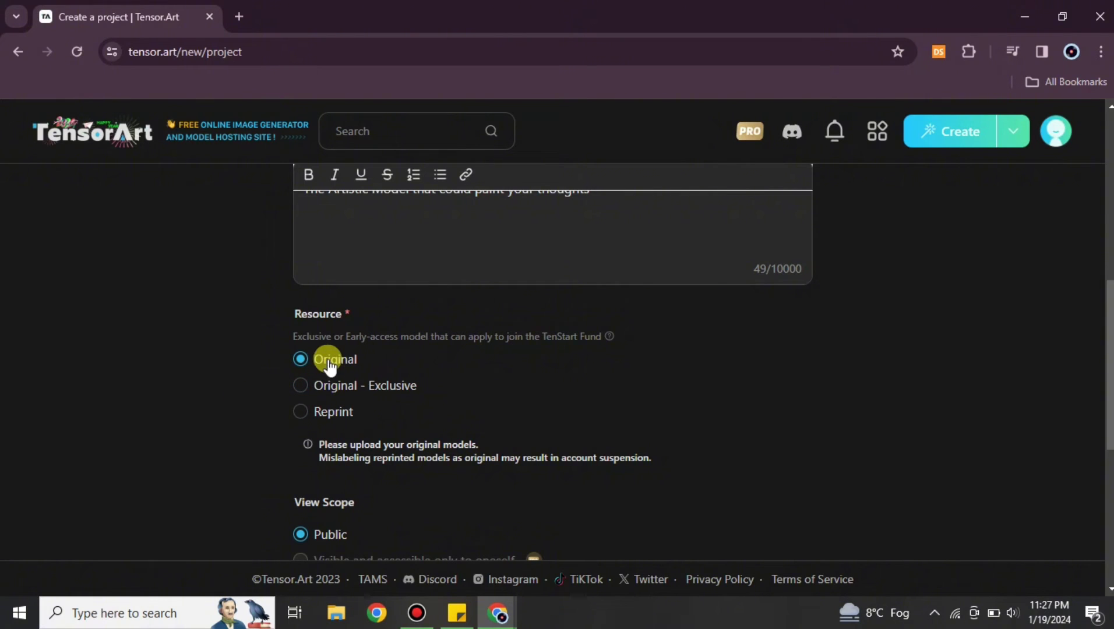
{"action": "left_click", "coordinate": [297, 412]}
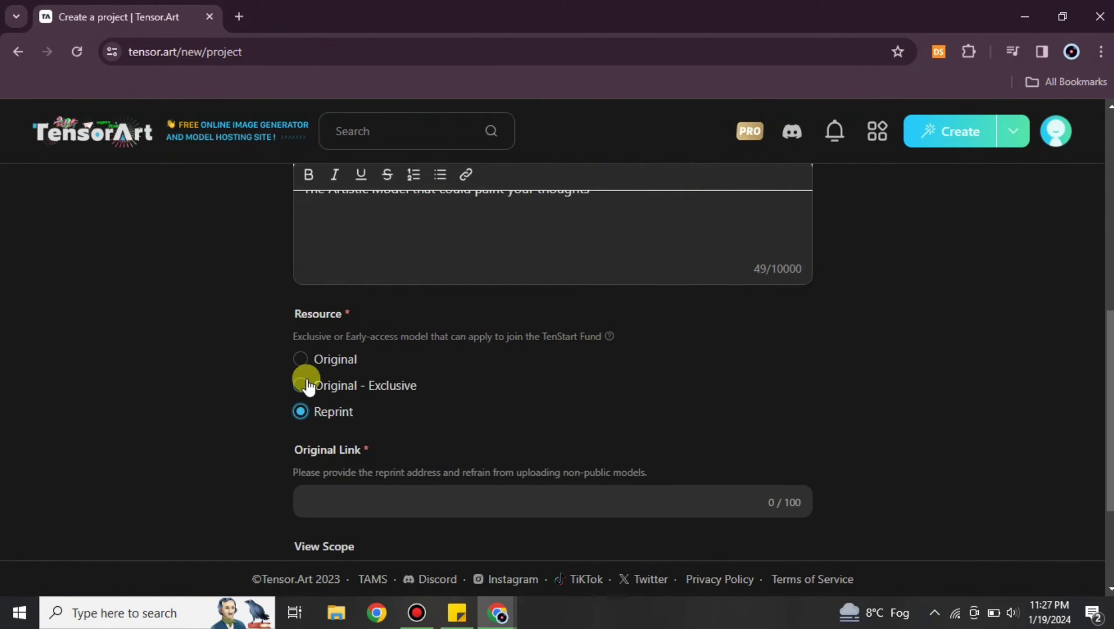
{"action": "left_click", "coordinate": [308, 386]}
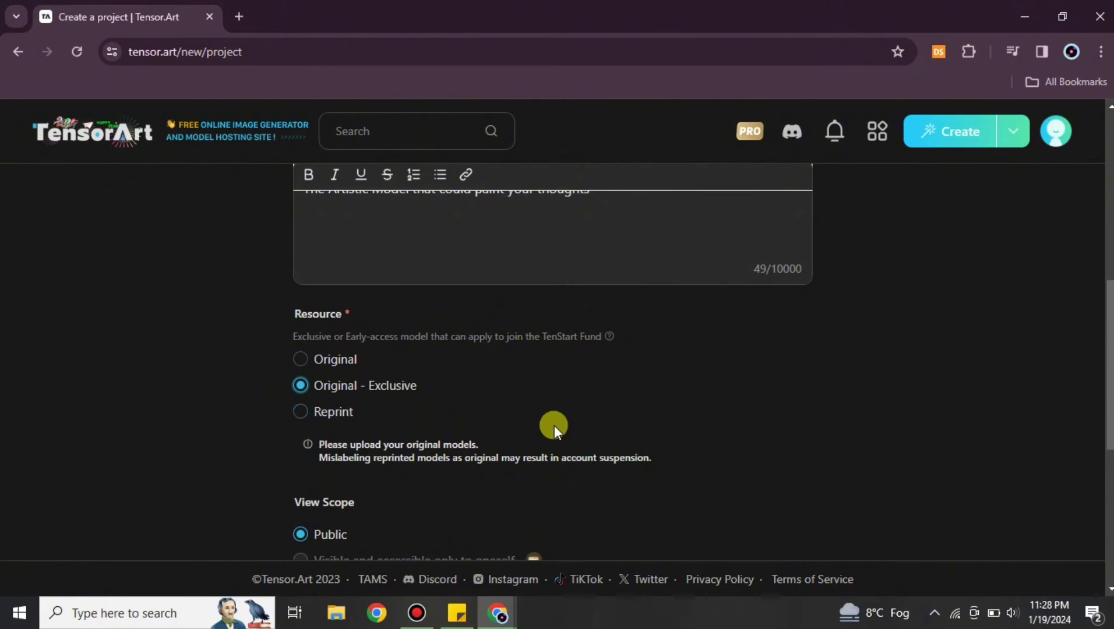
{"action": "scroll", "coordinate": [555, 426], "scroll_direction": "down", "scroll_amount": 4}
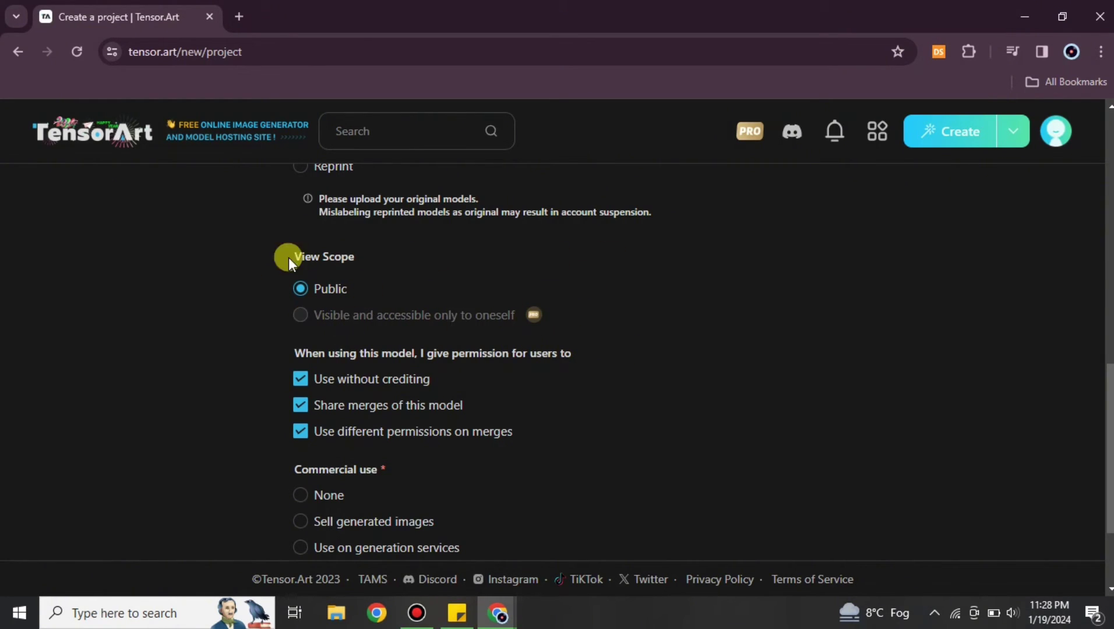
- Set Commercial use to None and create The Ai Guy project
{"action": "scroll", "coordinate": [558, 266], "scroll_direction": "down", "scroll_amount": 1}
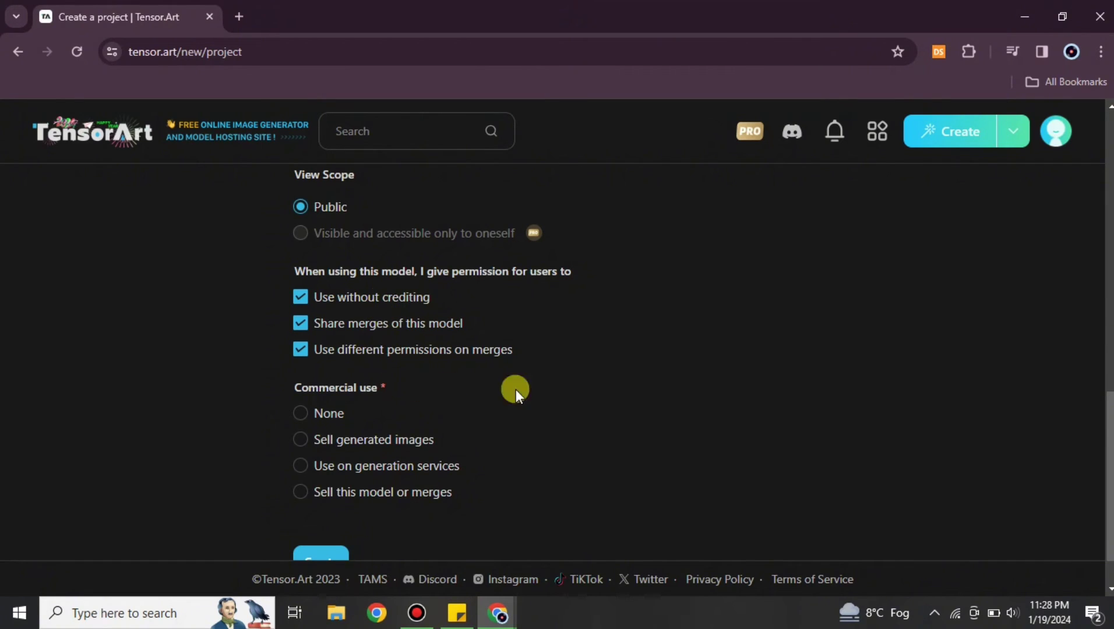
{"action": "scroll", "coordinate": [538, 379], "scroll_direction": "down", "scroll_amount": 1}
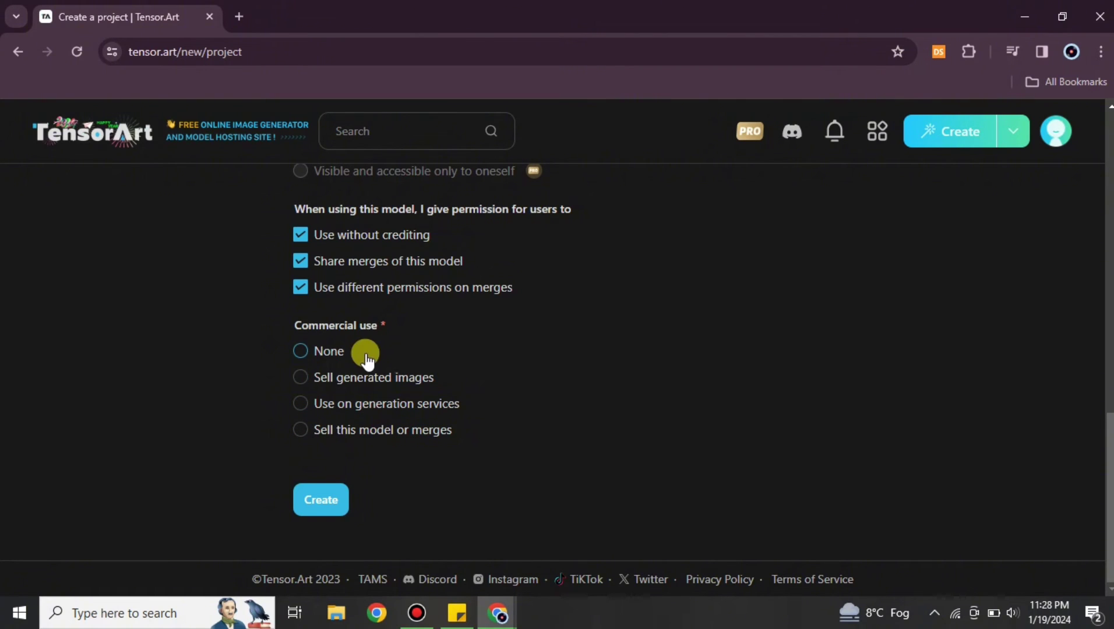
{"action": "left_click", "coordinate": [301, 352]}
{"action": "left_click", "coordinate": [331, 503]}
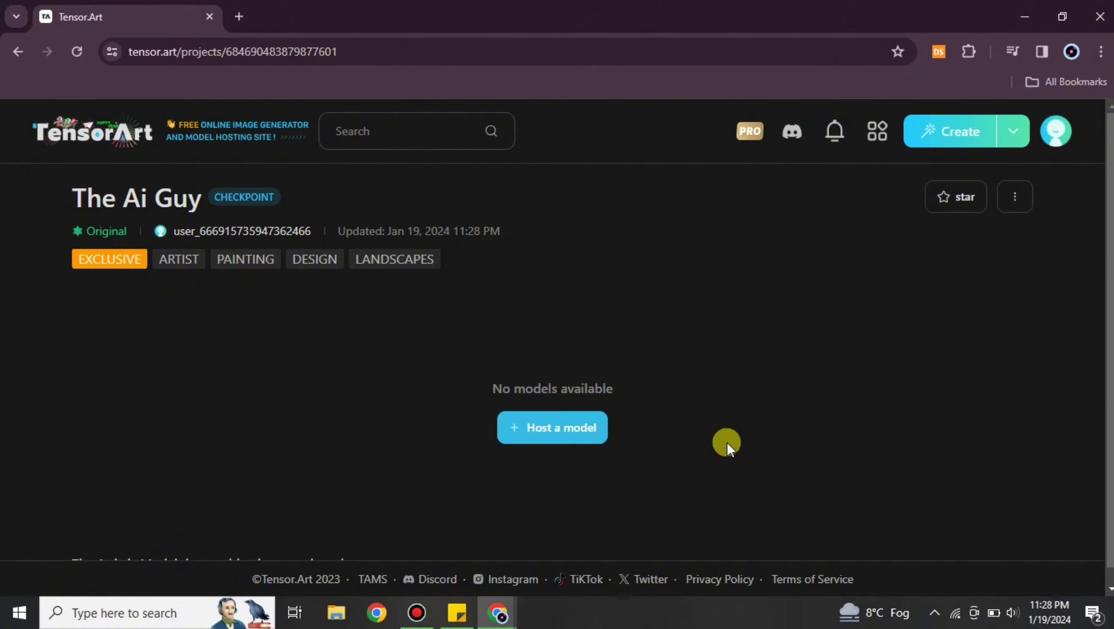
- Open the Host a model form for The Ai Guy and focus Model Version
{"action": "left_click", "coordinate": [515, 429]}
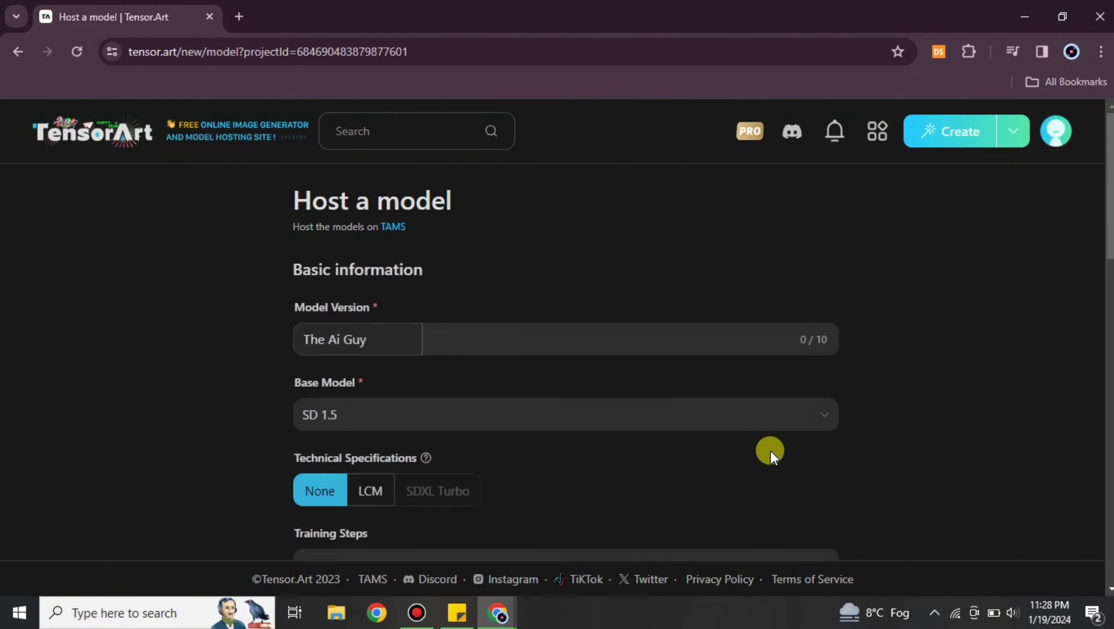
{"action": "scroll", "coordinate": [543, 400], "scroll_direction": "down", "scroll_amount": 5}
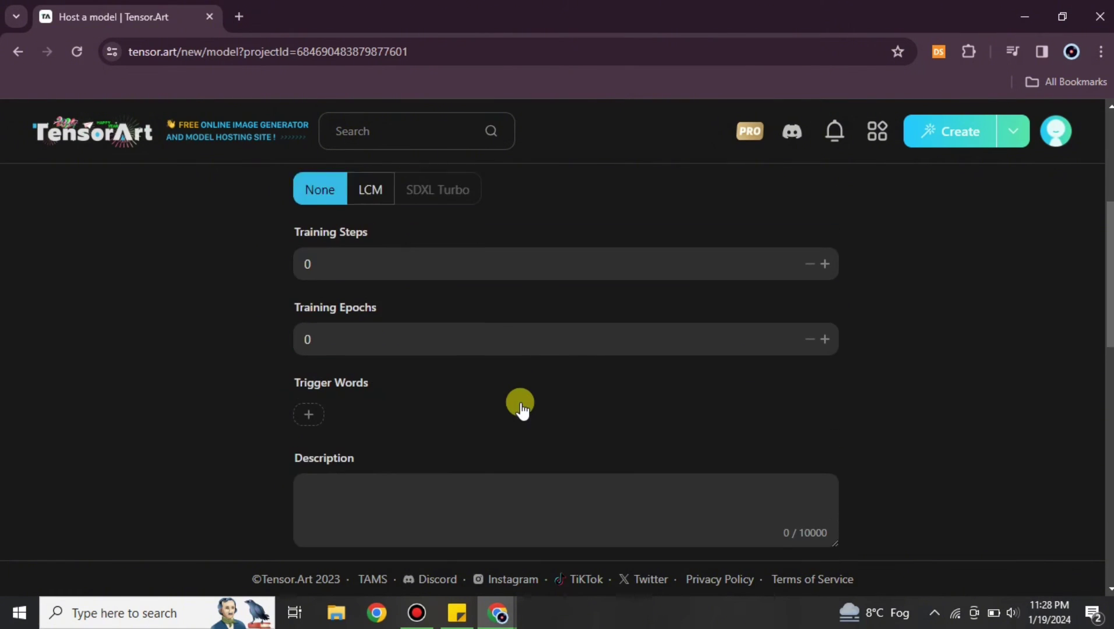
{"action": "scroll", "coordinate": [520, 404], "scroll_direction": "up", "scroll_amount": 5}
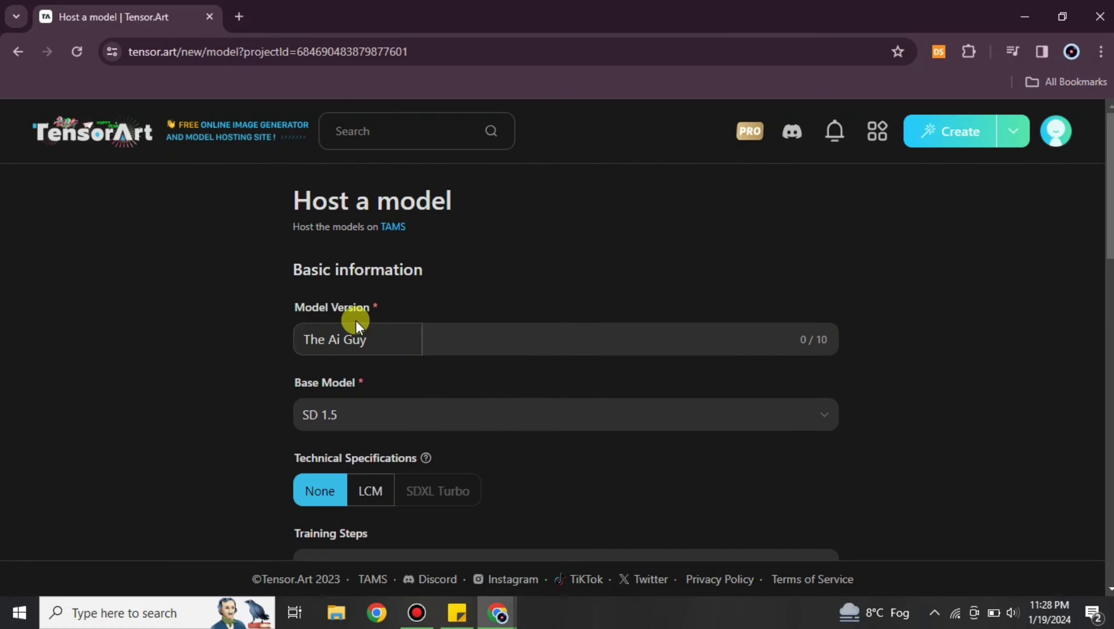
{"action": "left_click", "coordinate": [470, 341]}
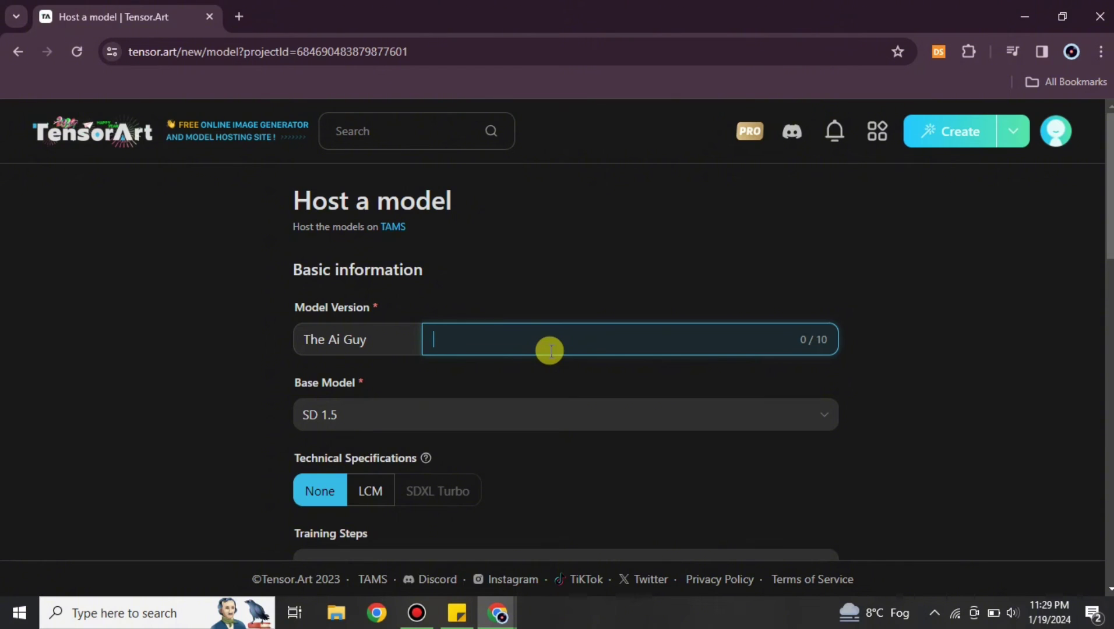
- Enter 'P' as the model version and keep SD 1.5 as the base model
{"action": "type", "text": "Pro"}
{"action": "scroll", "coordinate": [548, 351], "scroll_direction": "down", "scroll_amount": 1}
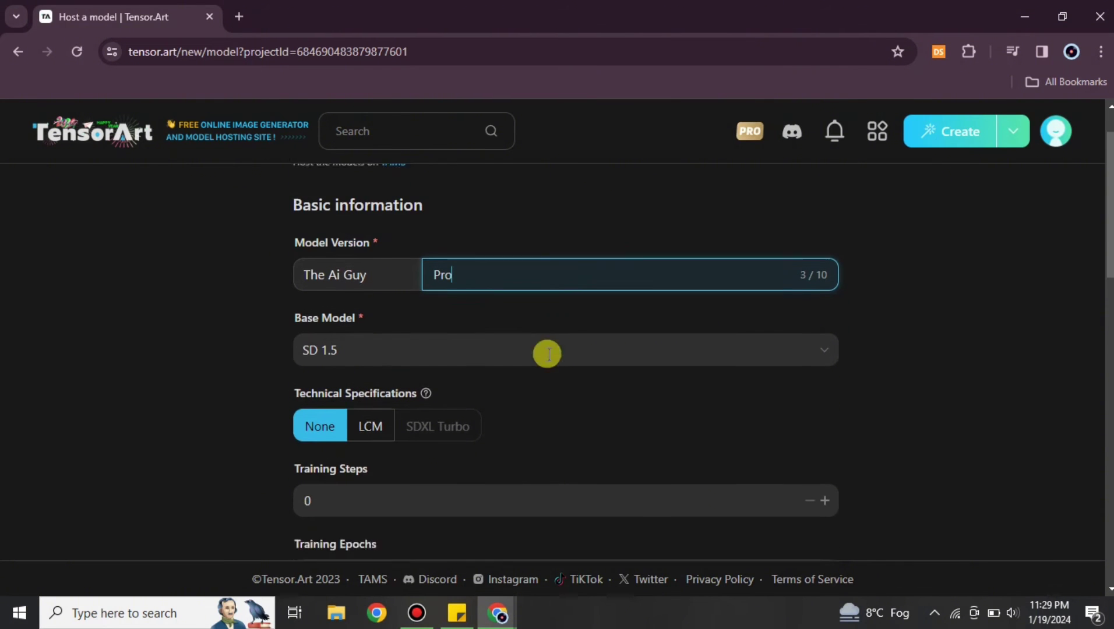
{"action": "left_click", "coordinate": [823, 335]}
{"action": "scroll", "coordinate": [641, 396], "scroll_direction": "down", "scroll_amount": 3}
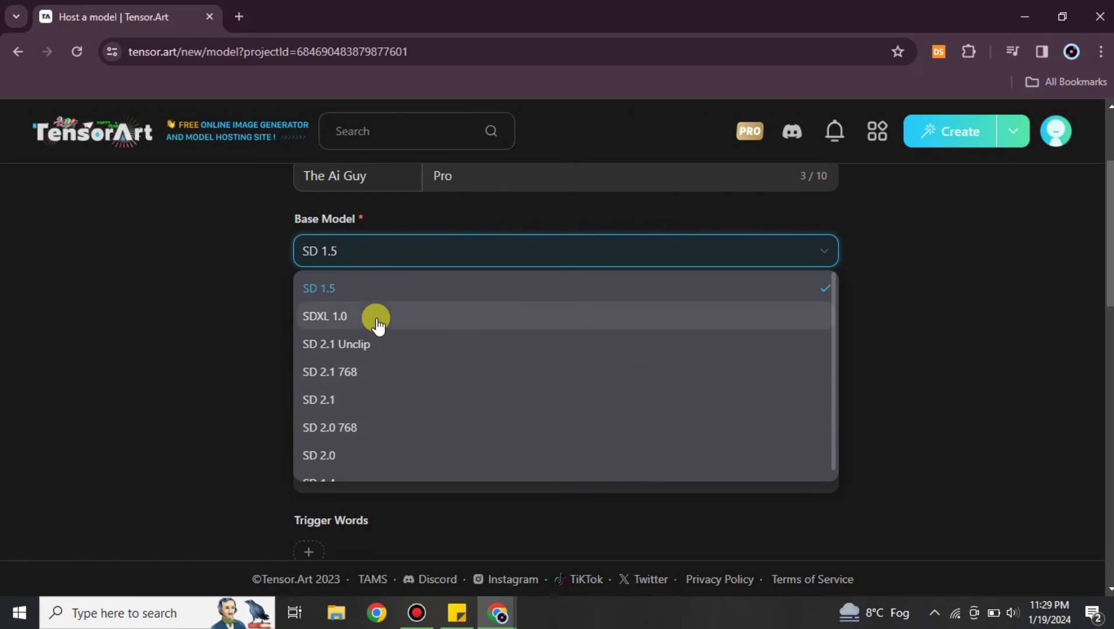
{"action": "left_click", "coordinate": [388, 291]}
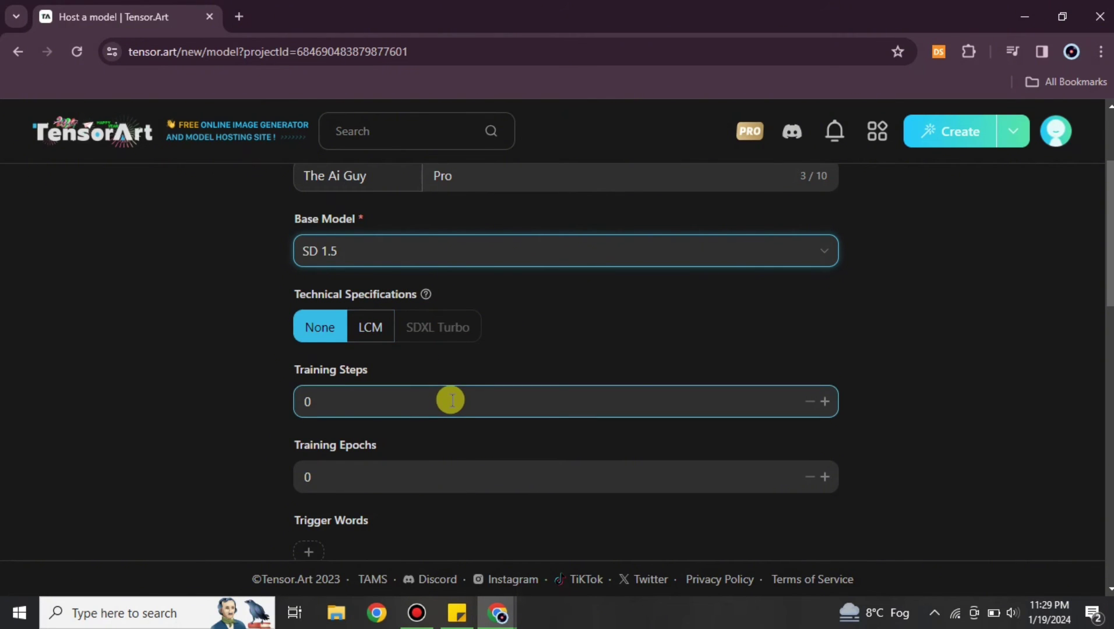
- Mark the technical specification as LCM and leave Training Steps at 0
{"action": "left_click", "coordinate": [366, 331]}
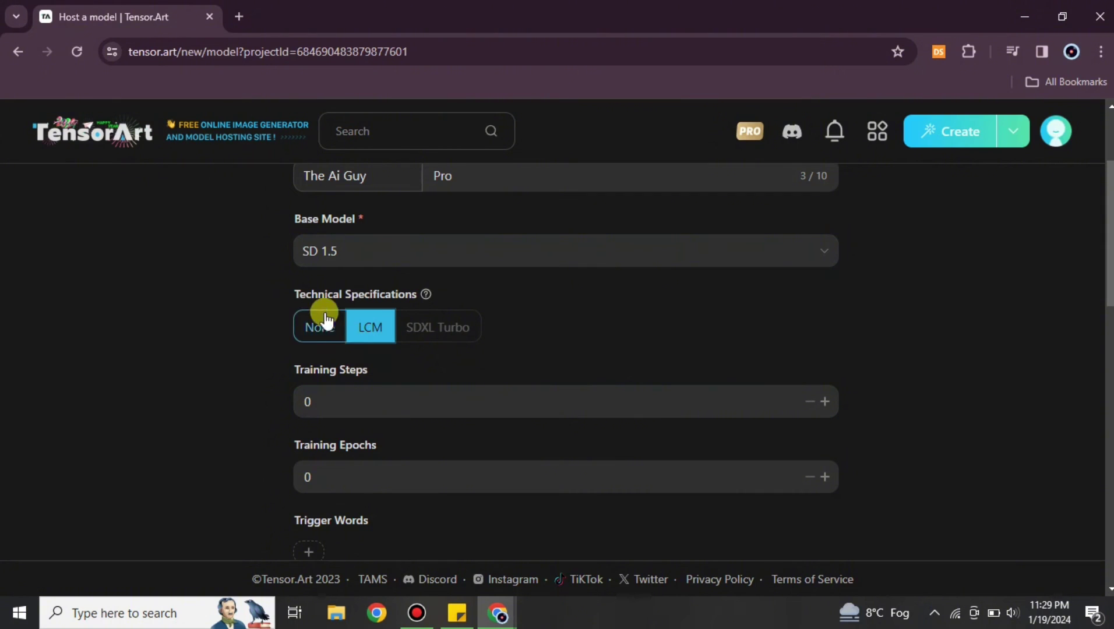
{"action": "left_click", "coordinate": [485, 250]}
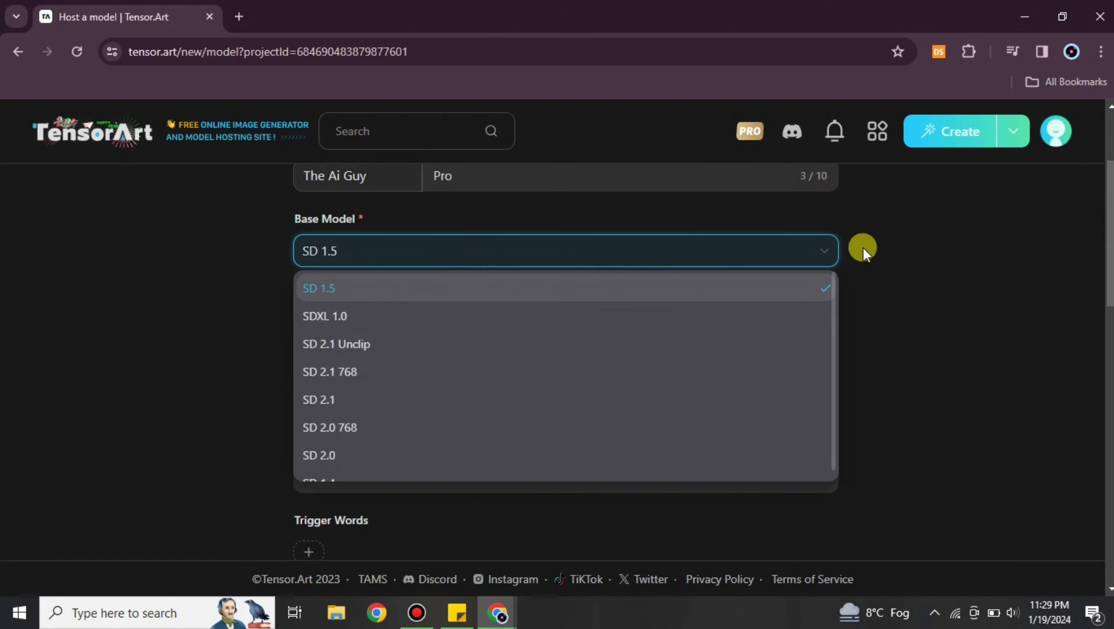
{"action": "left_click", "coordinate": [863, 248]}
{"action": "scroll", "coordinate": [395, 400], "scroll_direction": "down", "scroll_amount": 1}
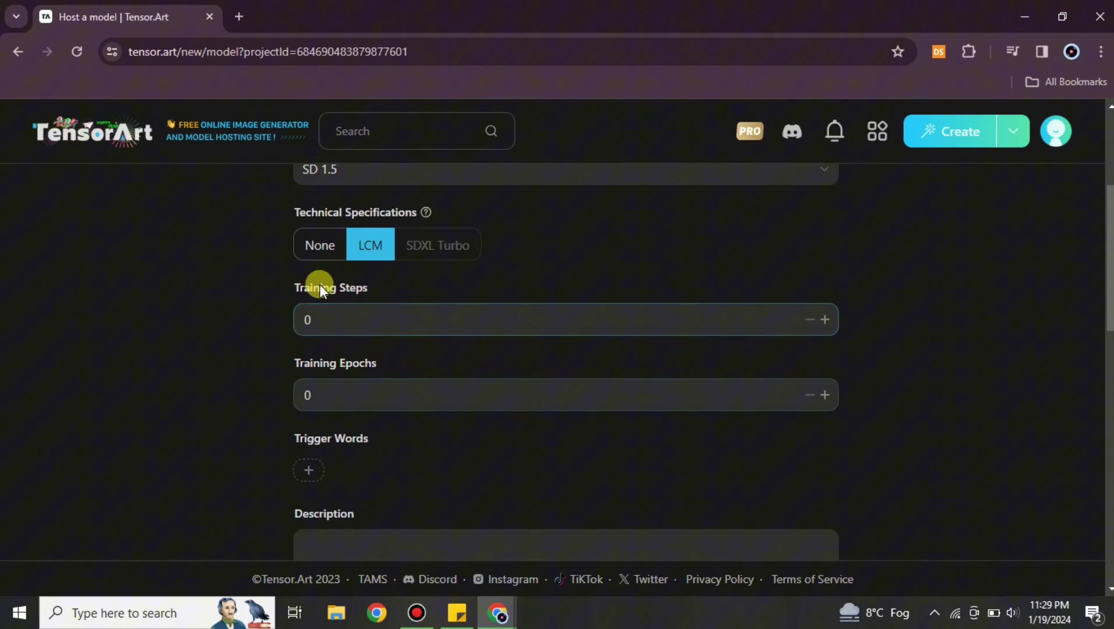
{"action": "left_click", "coordinate": [826, 320]}
{"action": "left_click", "coordinate": [825, 320]}
{"action": "left_click", "coordinate": [810, 320]}
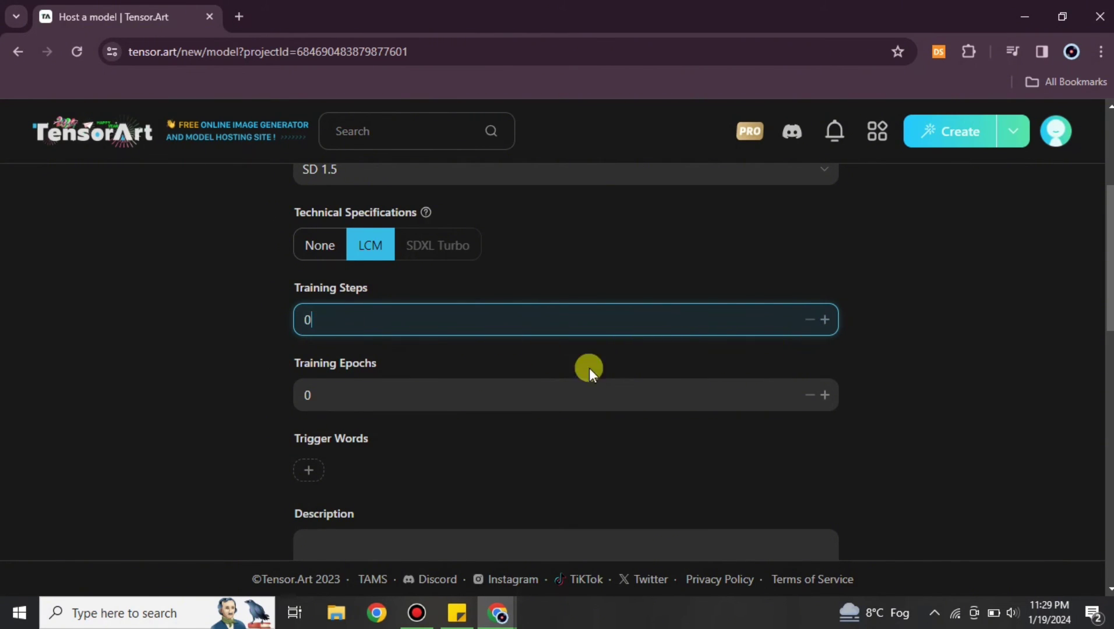
- Add 'shut up' as a trigger word
{"action": "scroll", "coordinate": [434, 408], "scroll_direction": "down", "scroll_amount": 3}
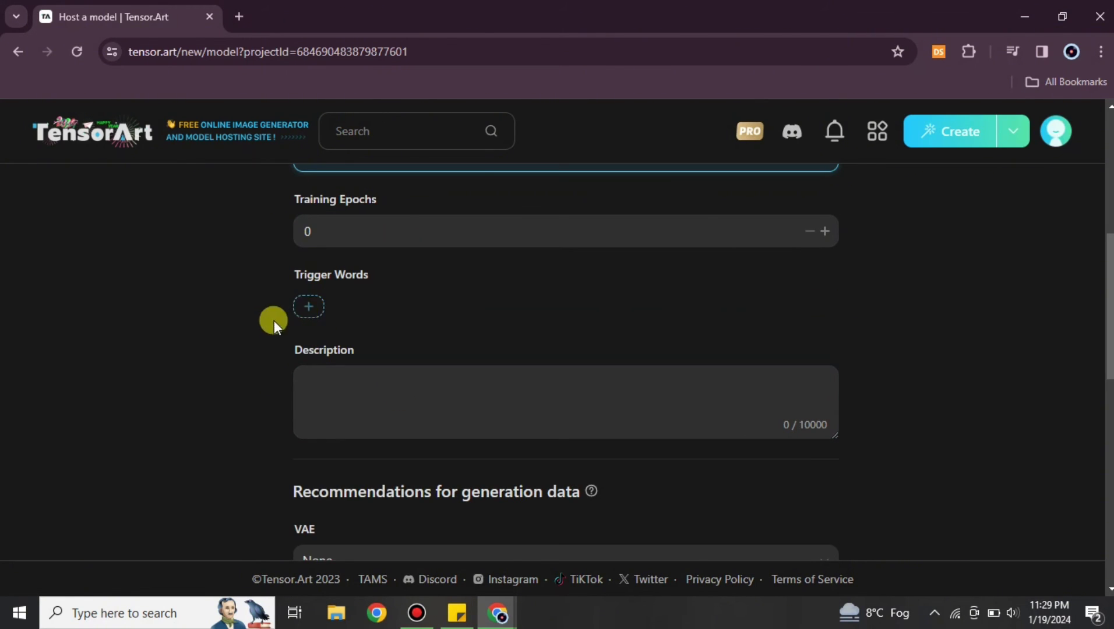
{"action": "left_click", "coordinate": [307, 309]}
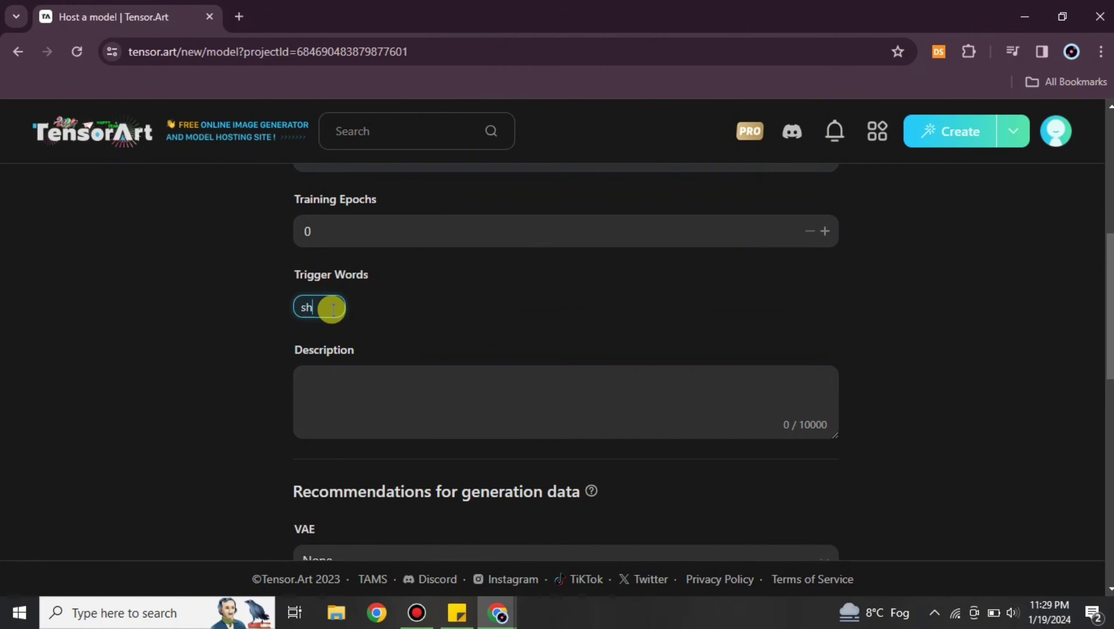
{"action": "type", "text": "shut up"}
{"action": "key", "text": "Return"}
- Enter the description 'The art place e]where your thoughts get painted'
{"action": "scroll", "coordinate": [524, 321], "scroll_direction": "down", "scroll_amount": 3}
{"action": "left_click", "coordinate": [492, 258]}
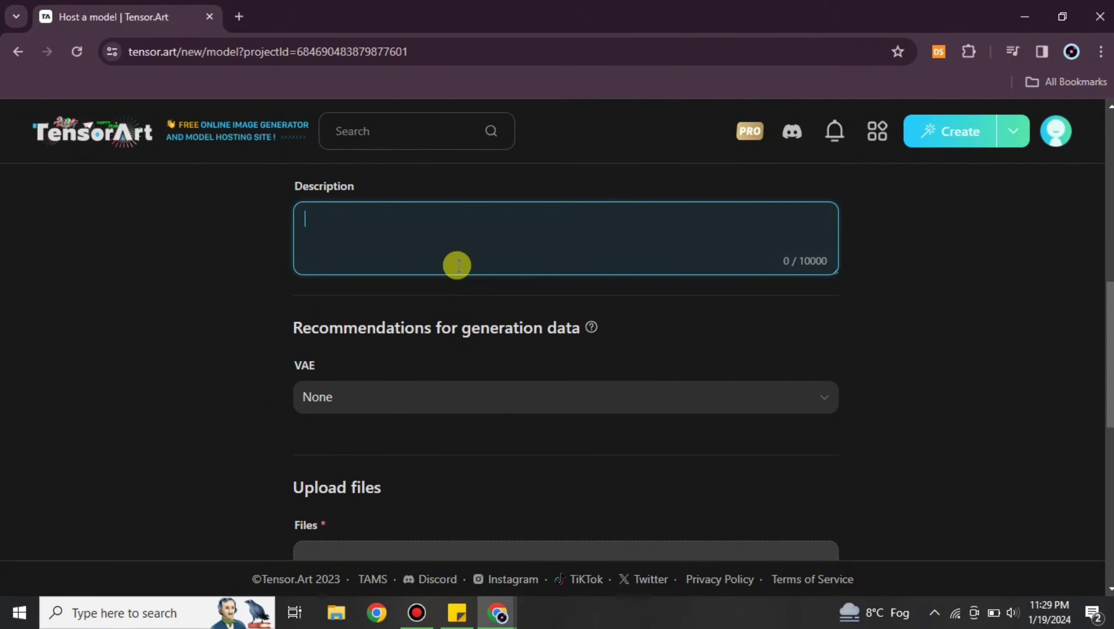
{"action": "type", "text": "The art place e]whe"}
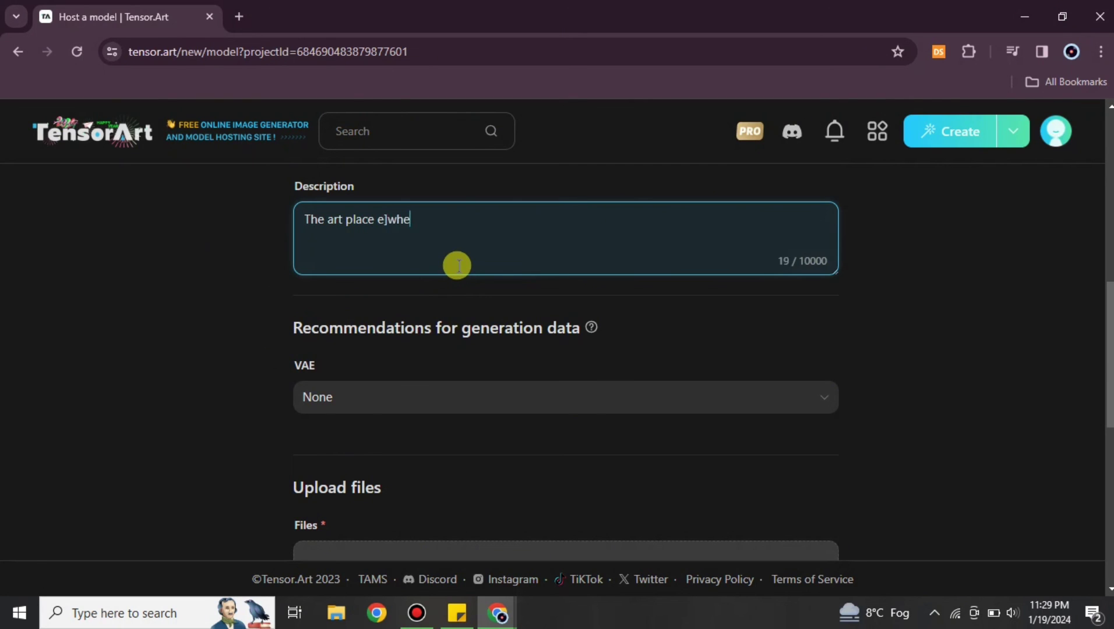
{"action": "type", "text": "re your thoughts get "}
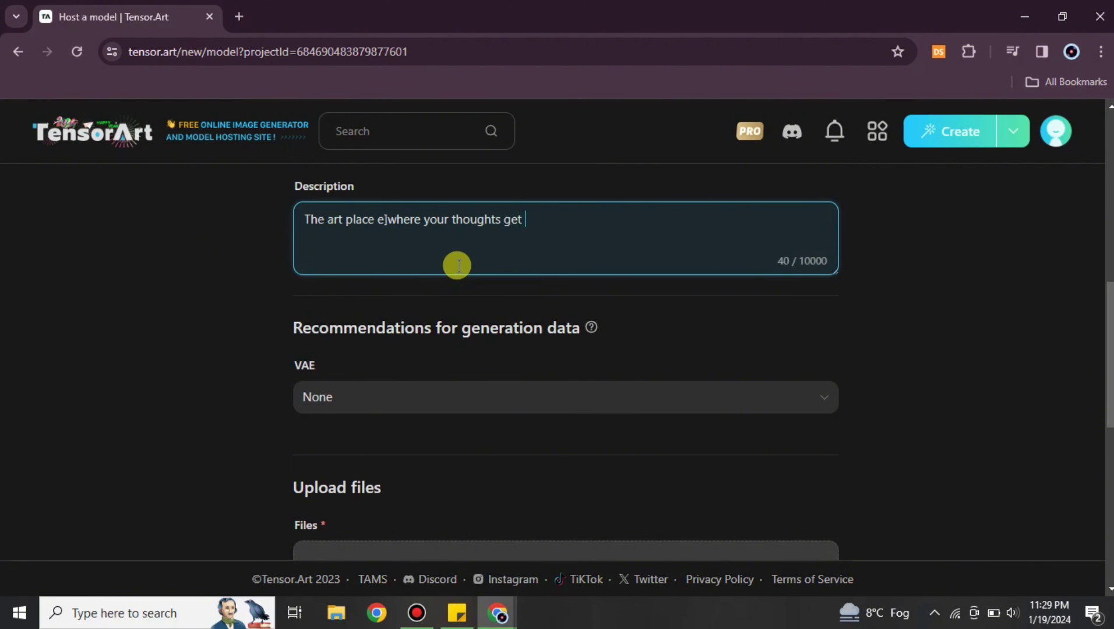
{"action": "type", "text": "painted"}
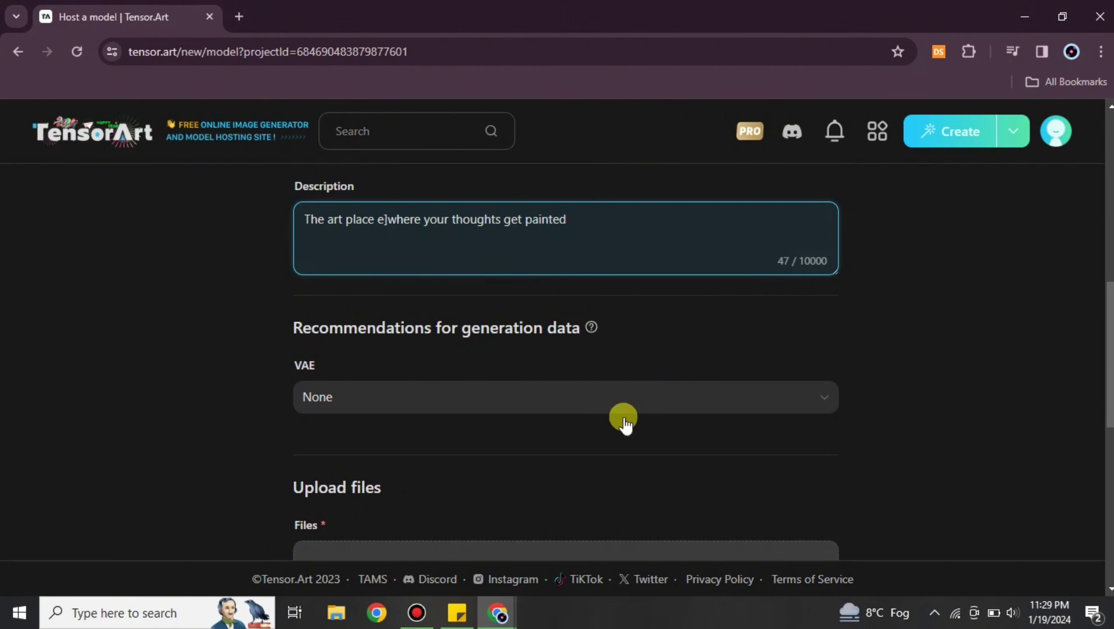
{"action": "scroll", "coordinate": [621, 422], "scroll_direction": "down", "scroll_amount": 1}
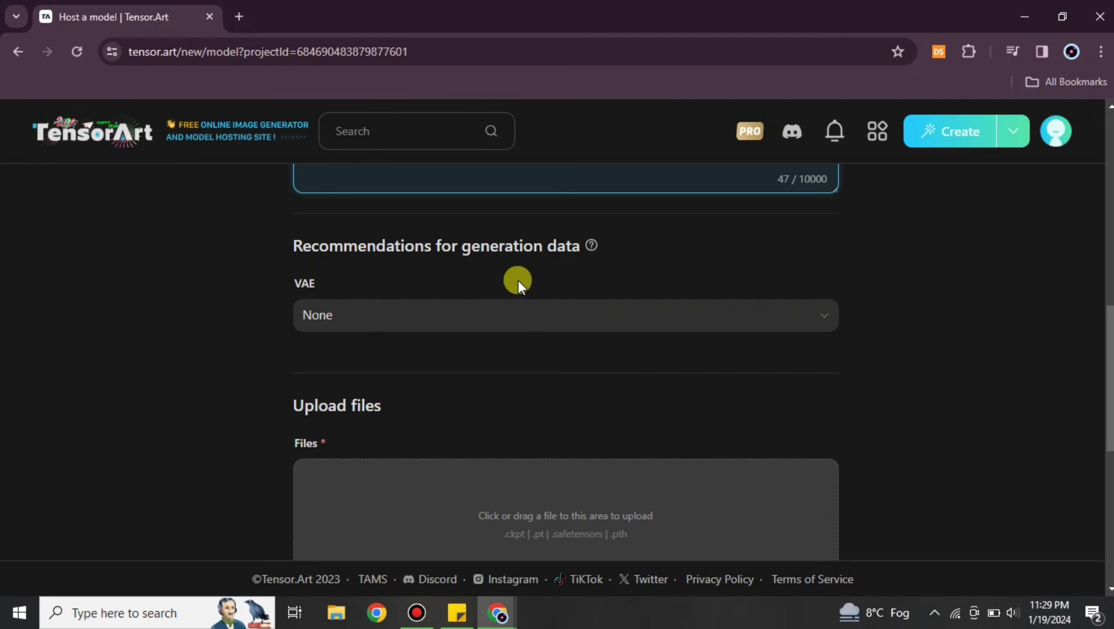
- Choose Automatic in the VAE dropdown under Recommendations for generation data
{"action": "scroll", "coordinate": [409, 294], "scroll_direction": "down", "scroll_amount": 1}
{"action": "left_click", "coordinate": [791, 244]}
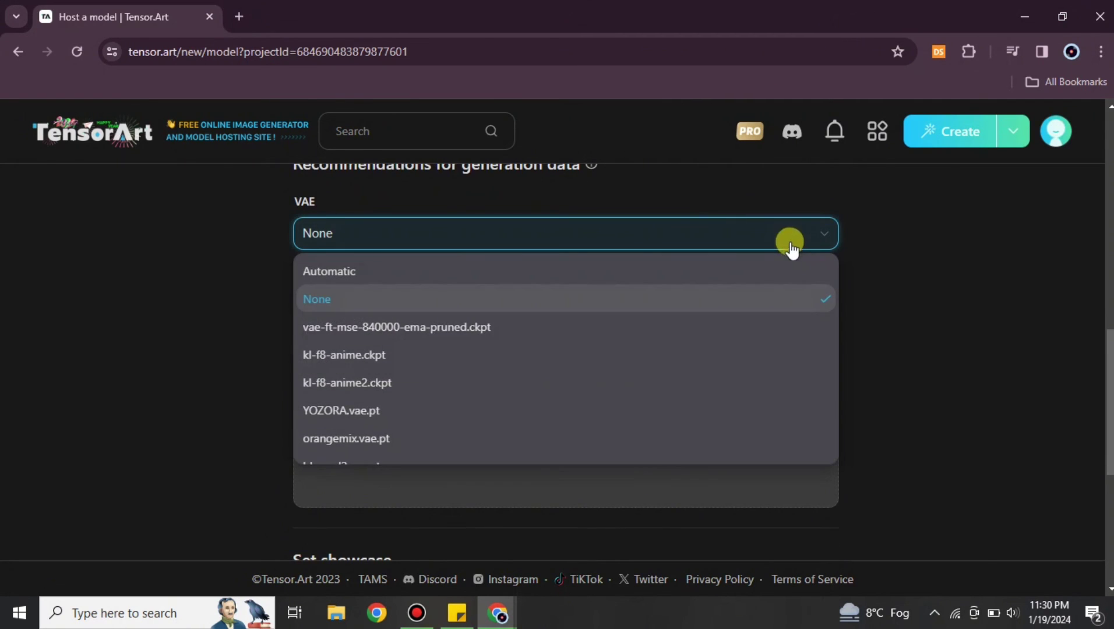
{"action": "scroll", "coordinate": [321, 320], "scroll_direction": "down", "scroll_amount": 5}
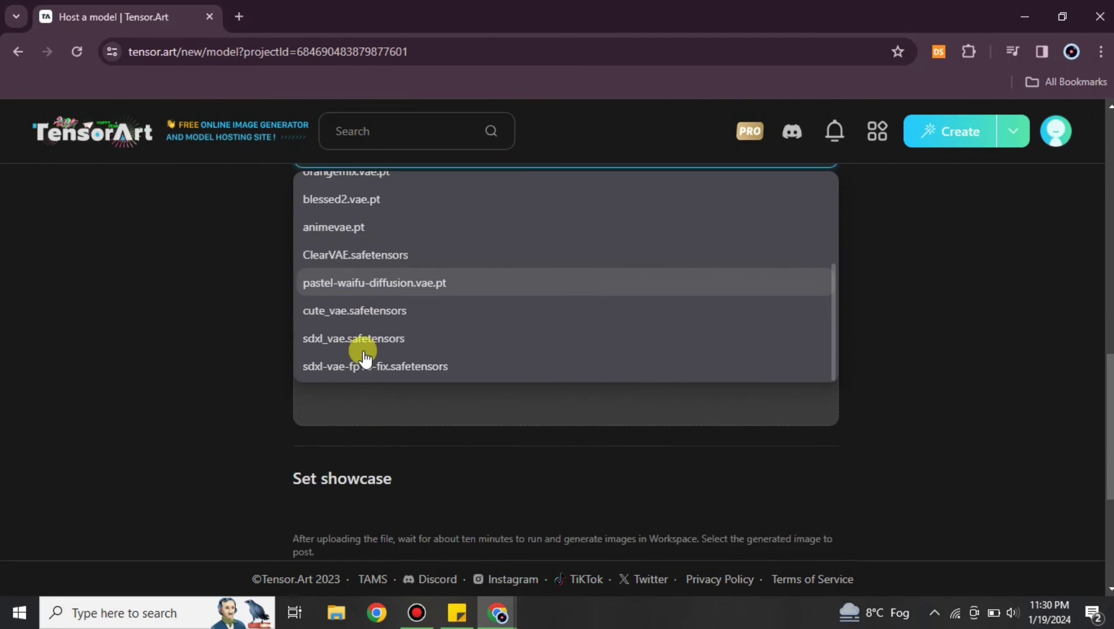
{"action": "scroll", "coordinate": [364, 353], "scroll_direction": "up", "scroll_amount": 2}
{"action": "scroll", "coordinate": [363, 354], "scroll_direction": "up", "scroll_amount": 5}
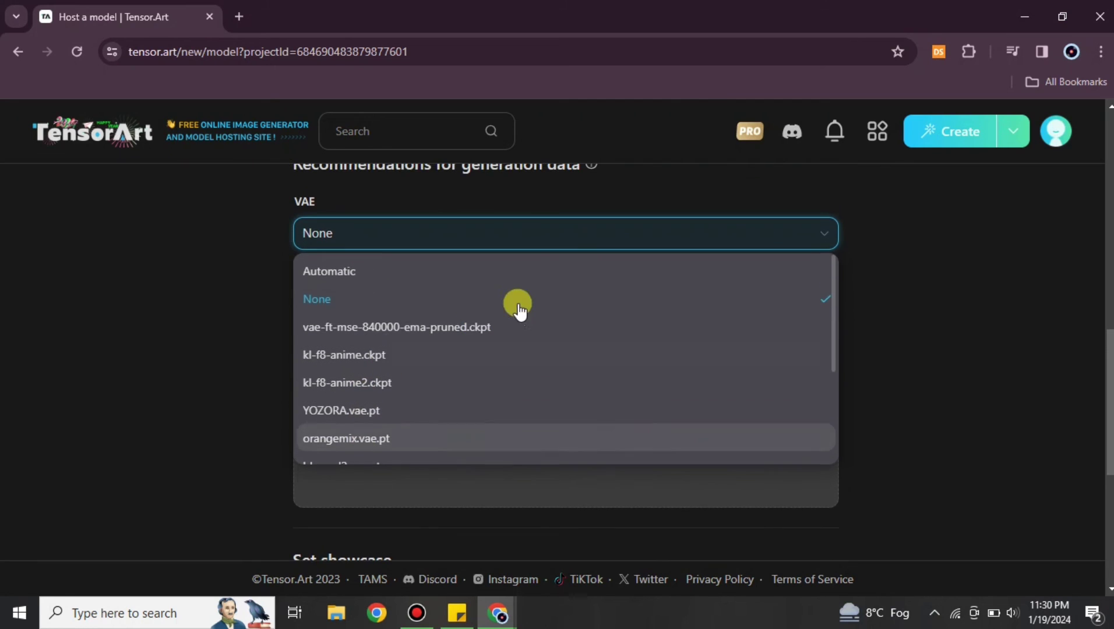
{"action": "left_click", "coordinate": [392, 274]}
{"action": "scroll", "coordinate": [476, 359], "scroll_direction": "down", "scroll_amount": 1}
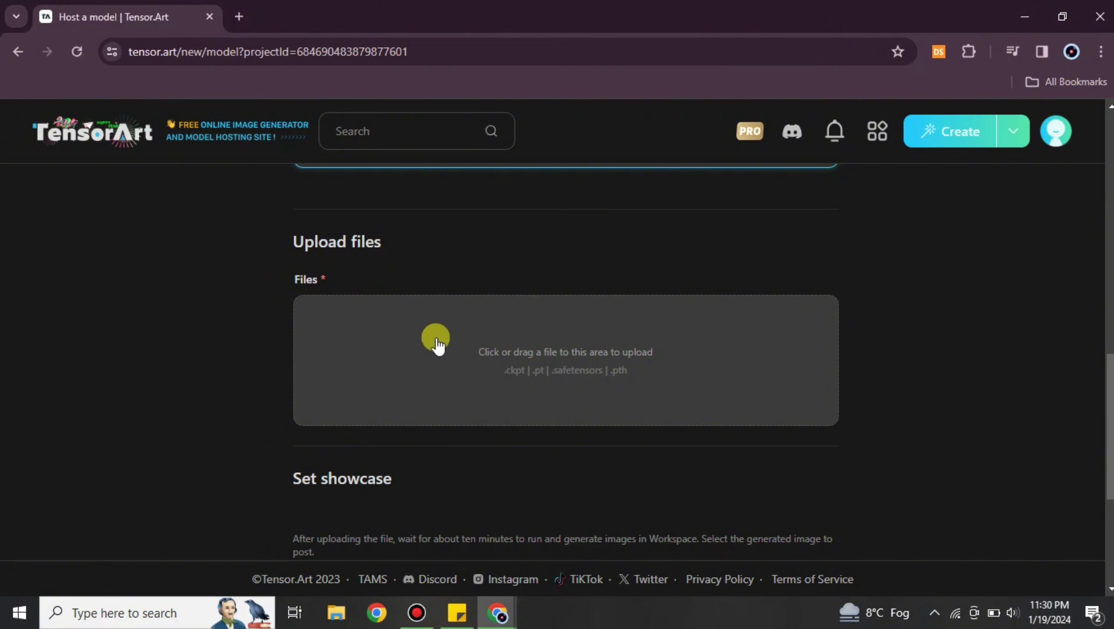
- Set Download Permission to Download disabled and publish the hosted model
{"action": "scroll", "coordinate": [463, 349], "scroll_direction": "down", "scroll_amount": 2}
{"action": "scroll", "coordinate": [512, 265], "scroll_direction": "up", "scroll_amount": 1}
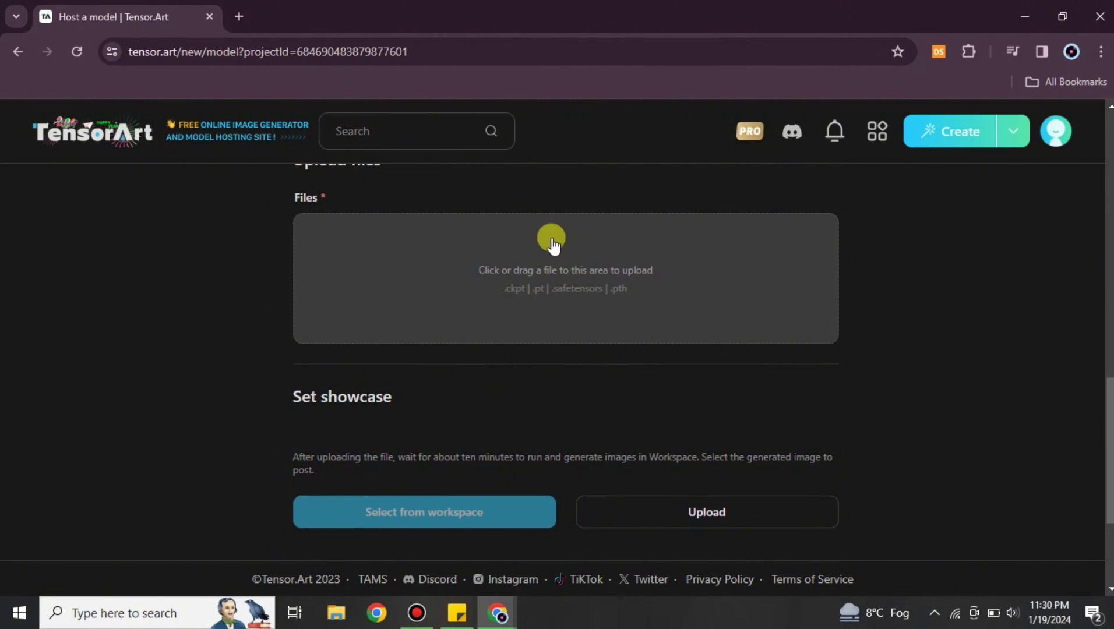
{"action": "scroll", "coordinate": [565, 369], "scroll_direction": "down", "scroll_amount": 3}
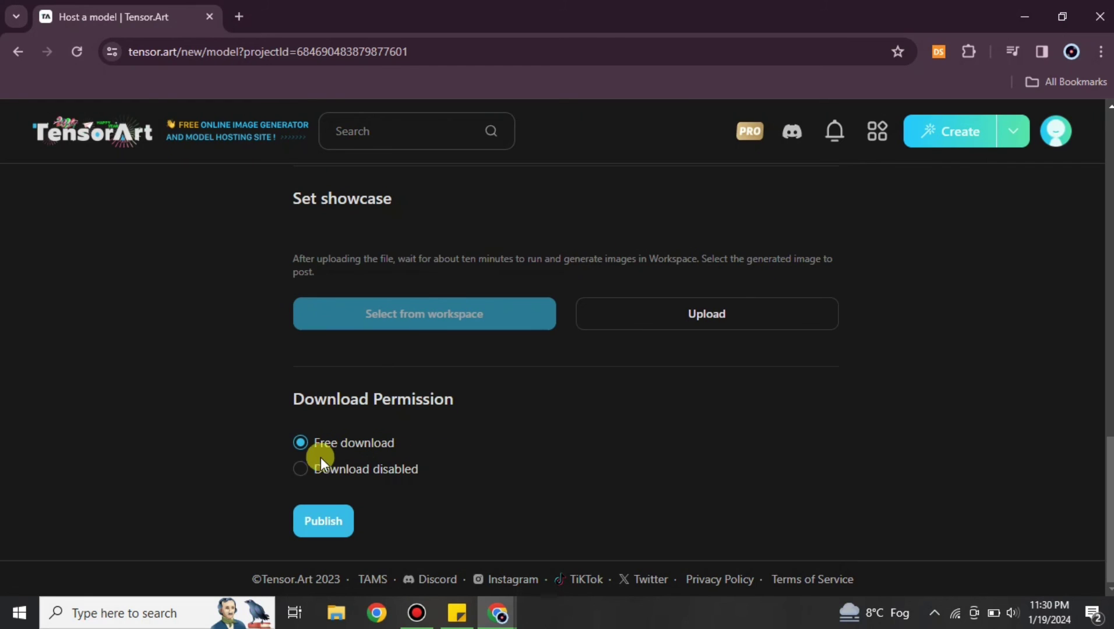
{"action": "left_click", "coordinate": [348, 470]}
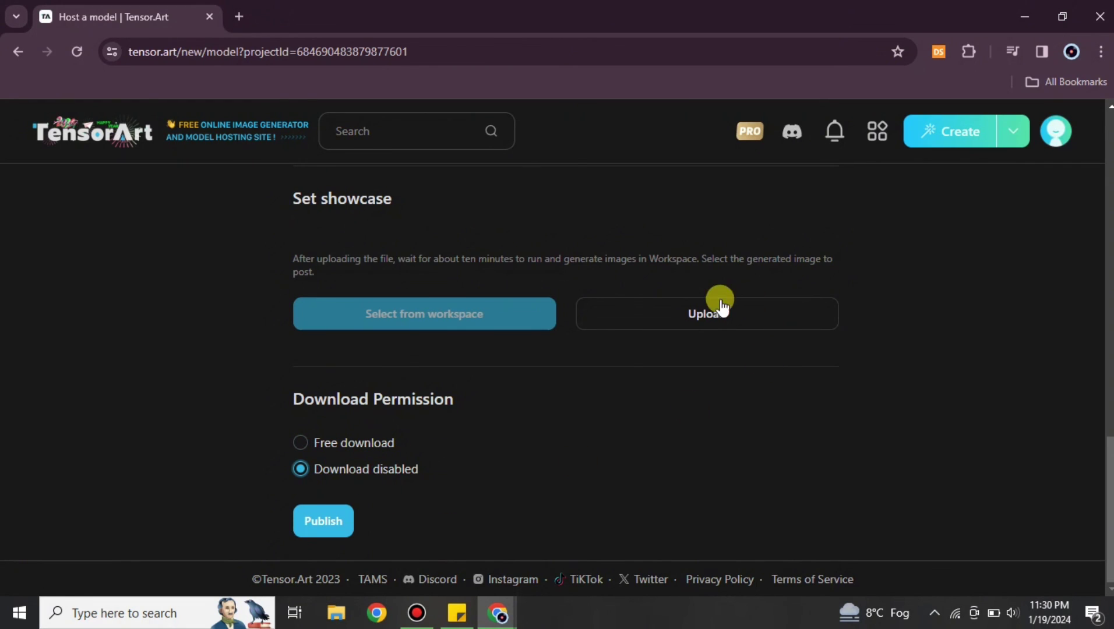
{"action": "left_click", "coordinate": [341, 531]}
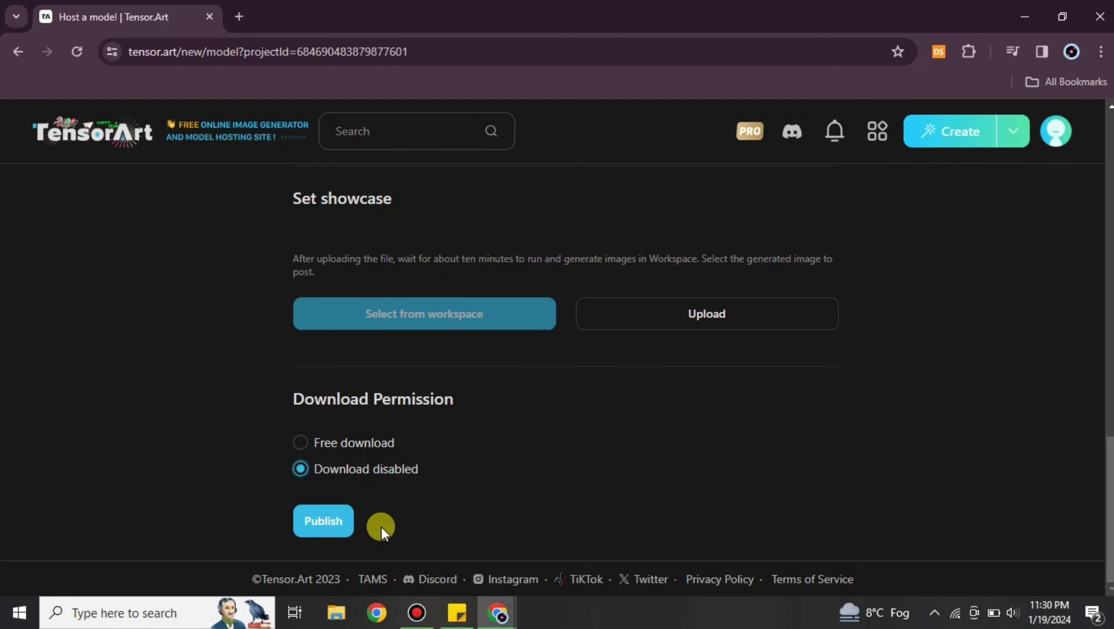